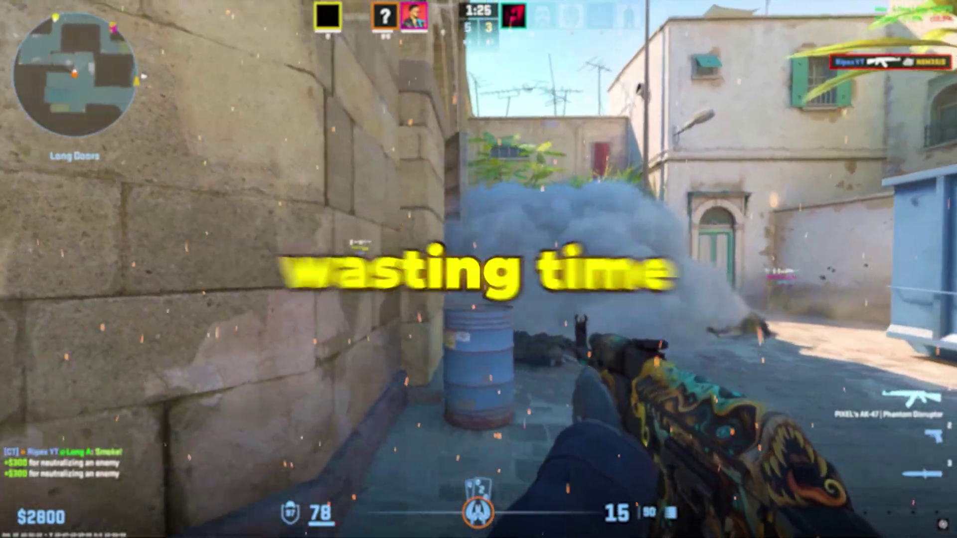
click(479, 270)
click(479, 269)
click(479, 269)
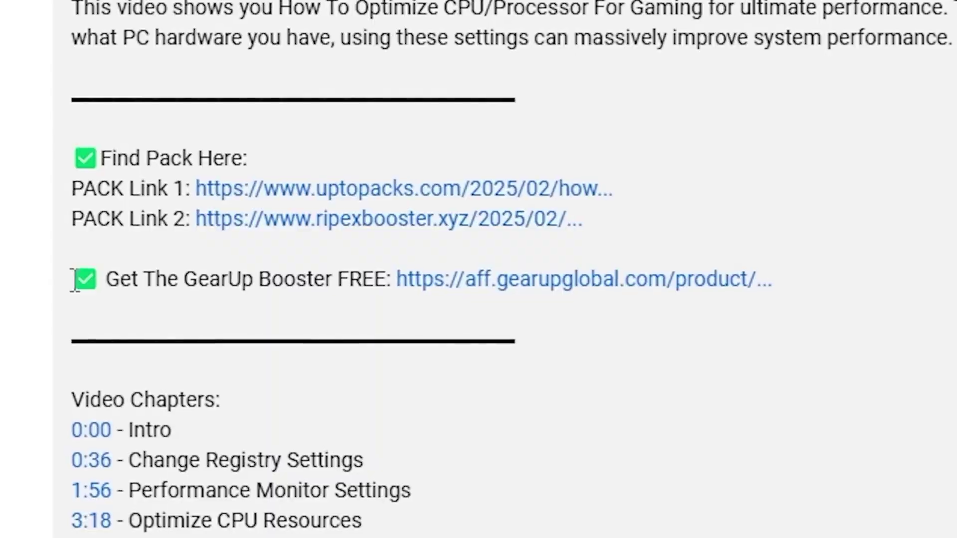
drag(76, 285, 672, 311)
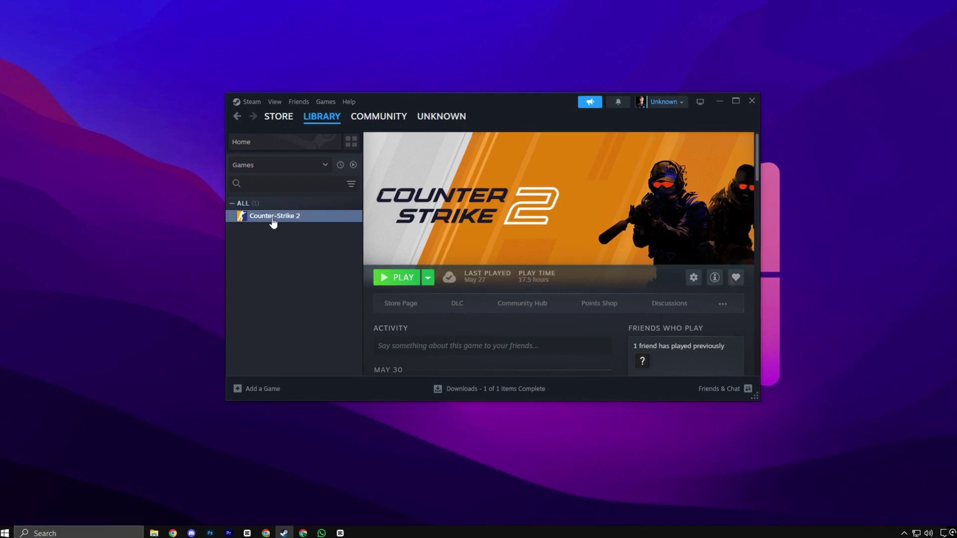
Replace Counter-Strike 2's launch options with the copied set running from +cl_forcepreload 1 +cl_updaterate 128 +cl_interp_ratio 1 through +violence_hblood 0 +fps_max 0 -tickrate 128
right_click(270, 221)
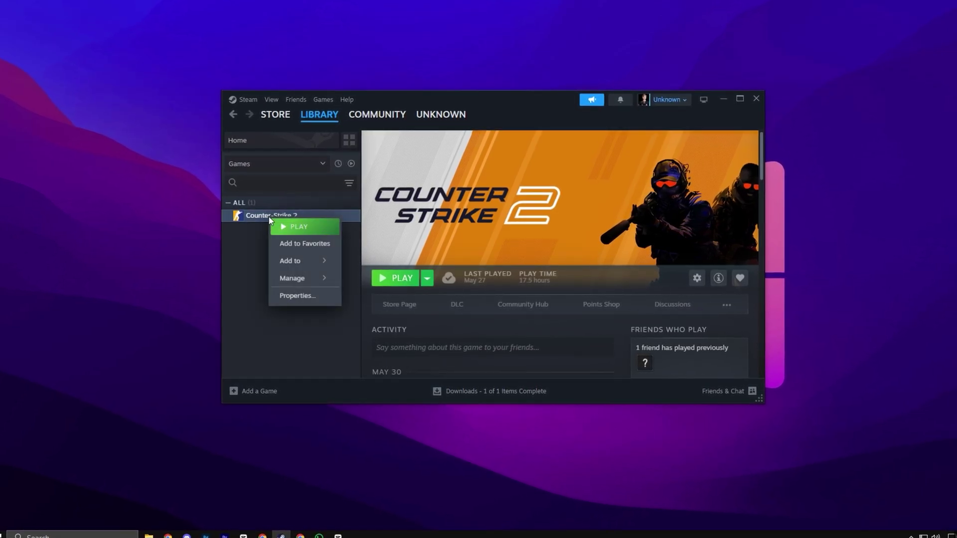
click(300, 297)
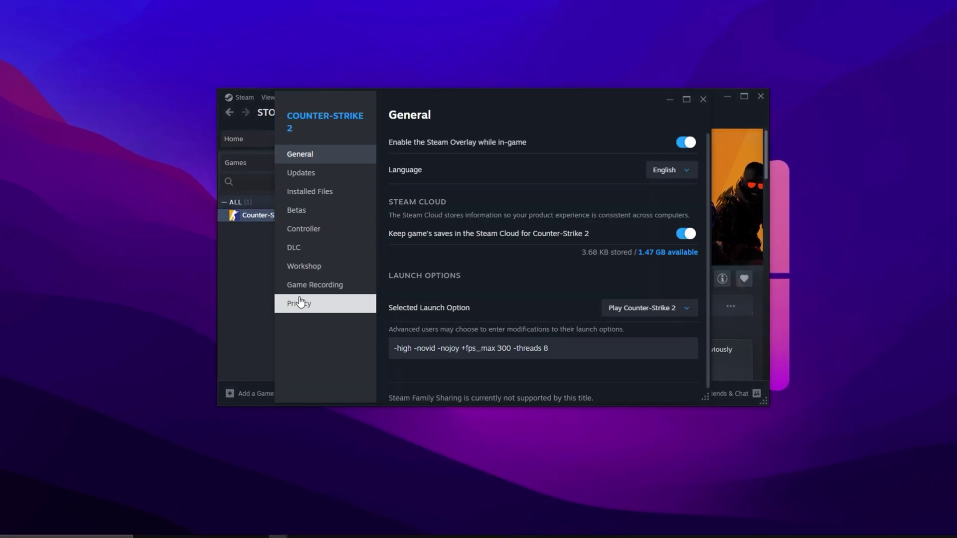
drag(564, 352, 372, 352)
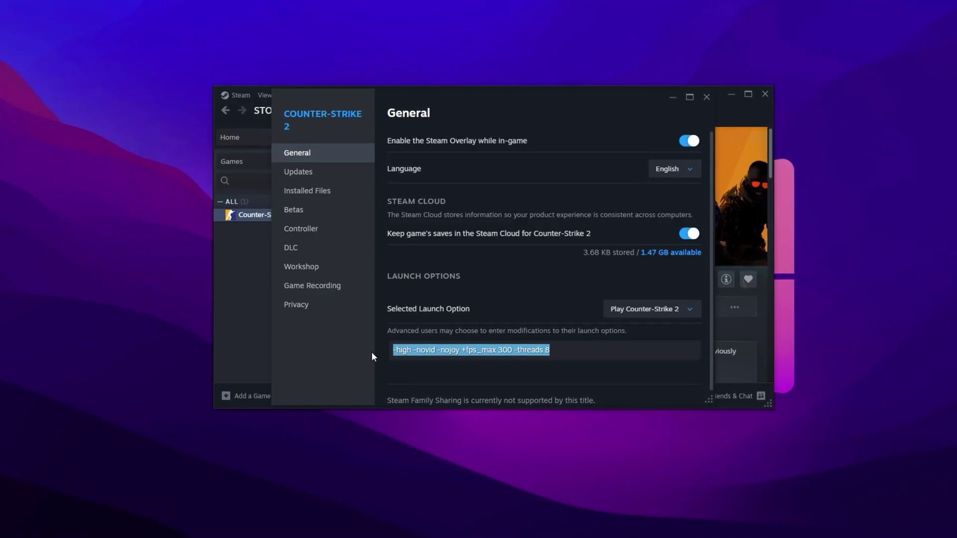
key(BackSpace)
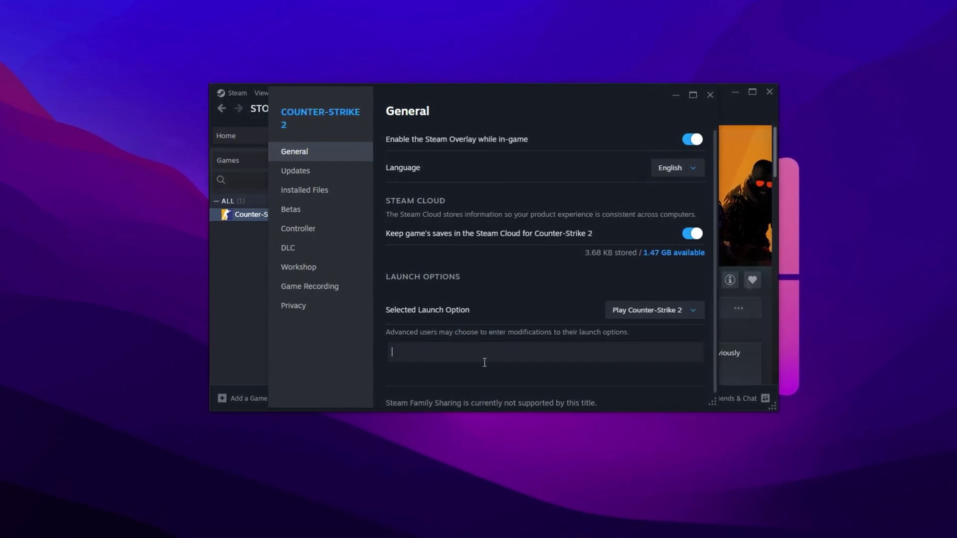
key(ctrl+v)
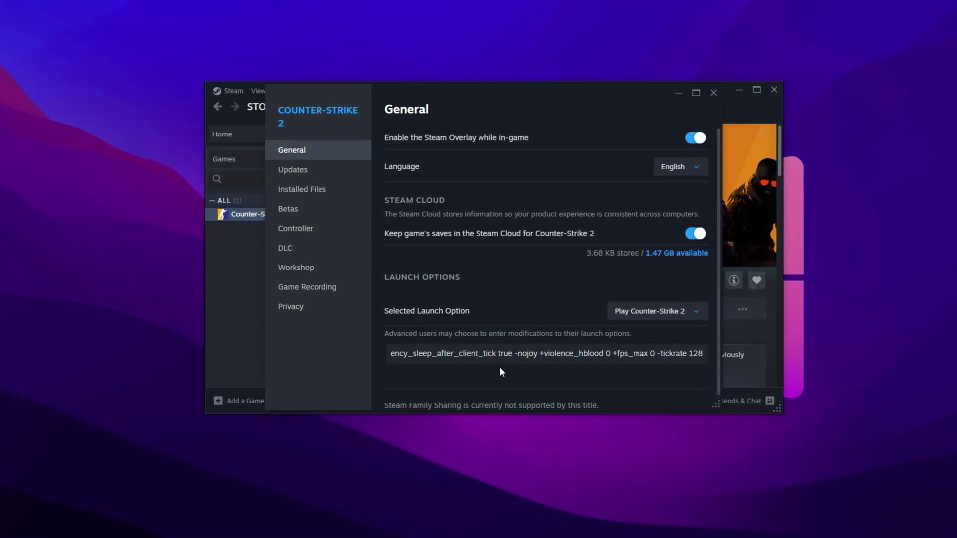
triple_click(472, 356)
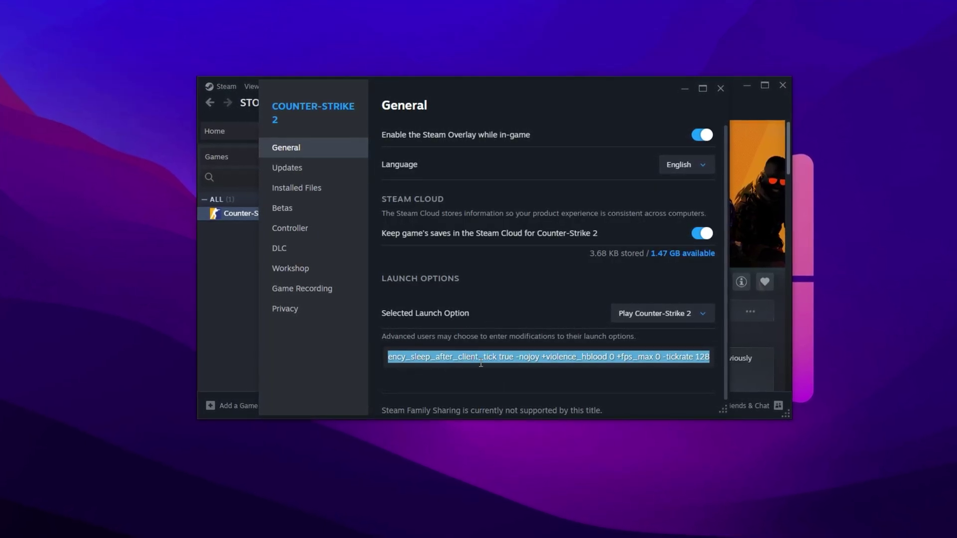
click(491, 387)
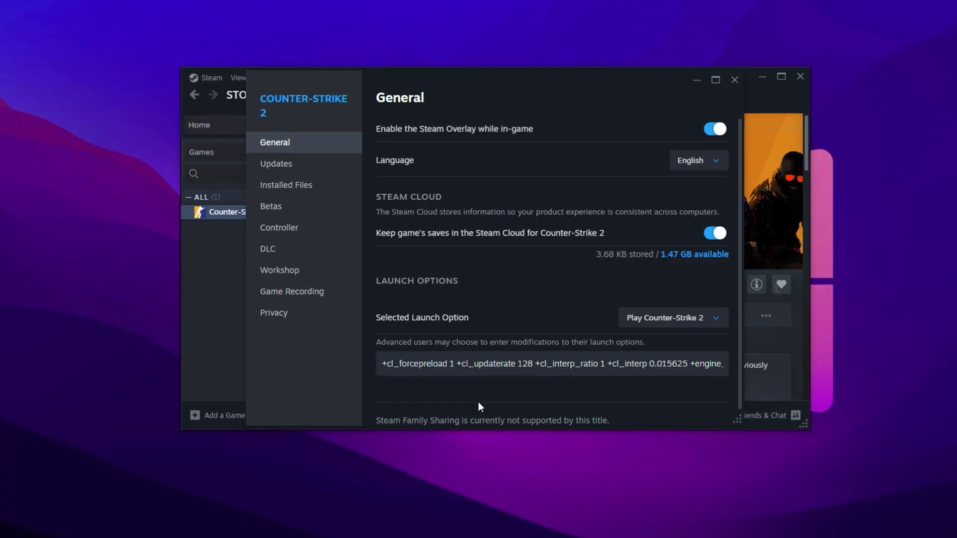
click(736, 78)
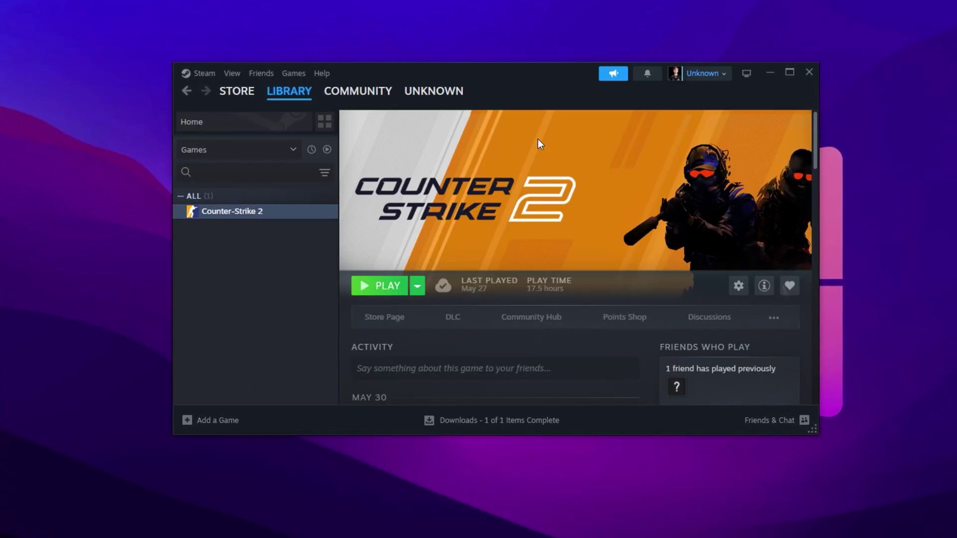
Browse from Counter-Strike 2's installed-files properties to its installation folder and open game\bin\win64
right_click(231, 215)
click(250, 311)
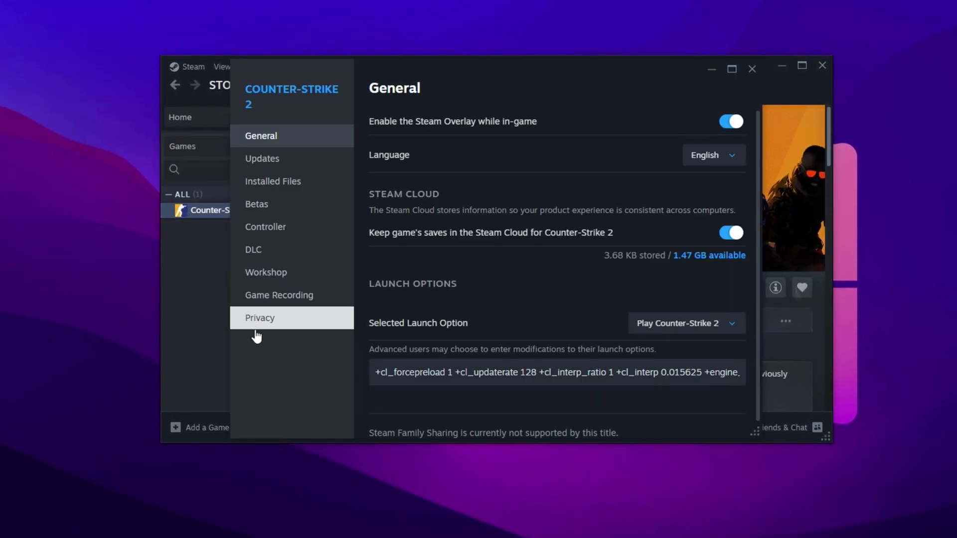
click(305, 185)
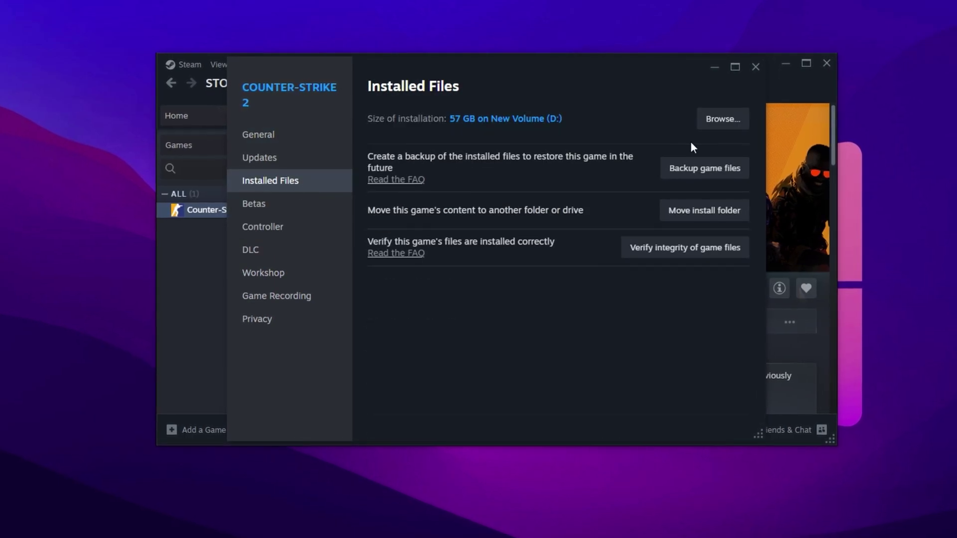
click(717, 119)
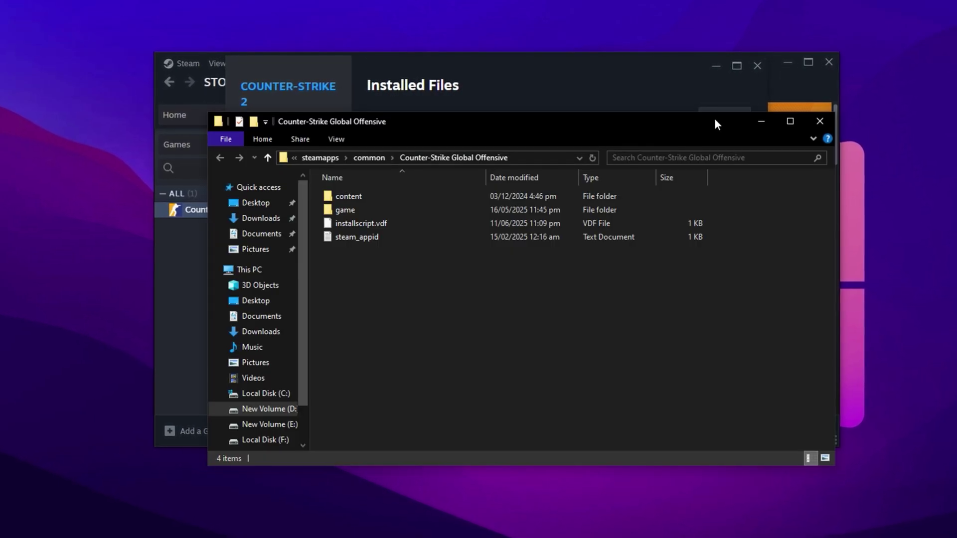
click(386, 208)
double_click(385, 208)
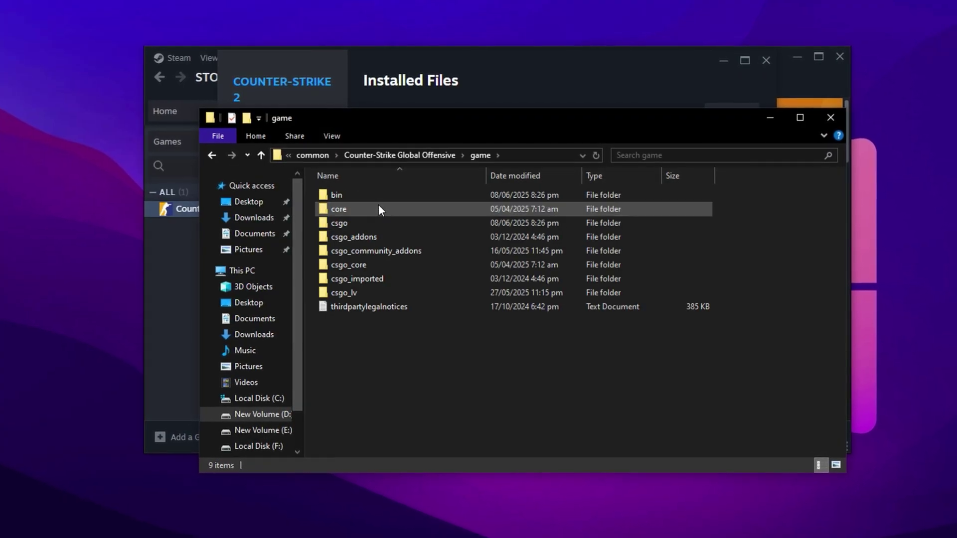
double_click(370, 196)
double_click(370, 196)
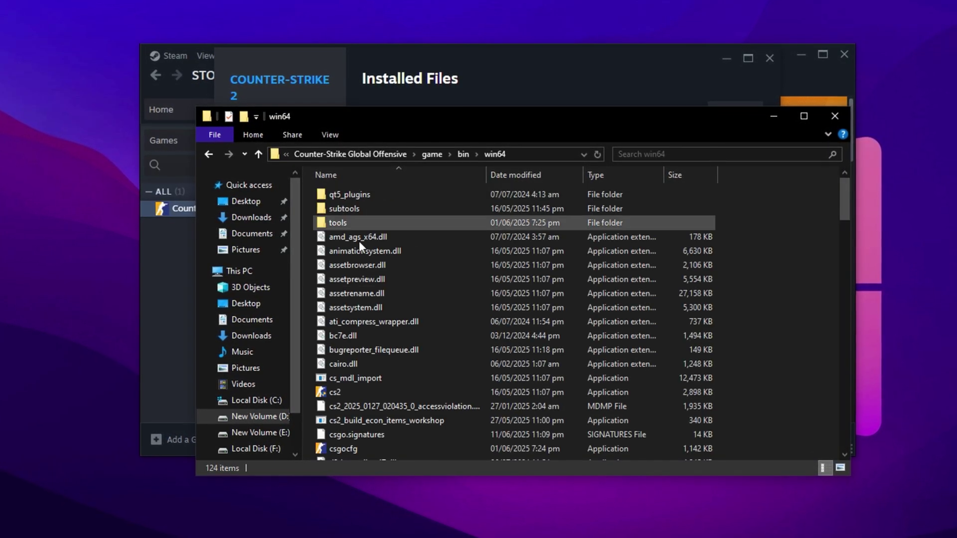
Open the cs2 application's compatibility properties and disable full-screen optimisations
click(365, 392)
right_click(363, 392)
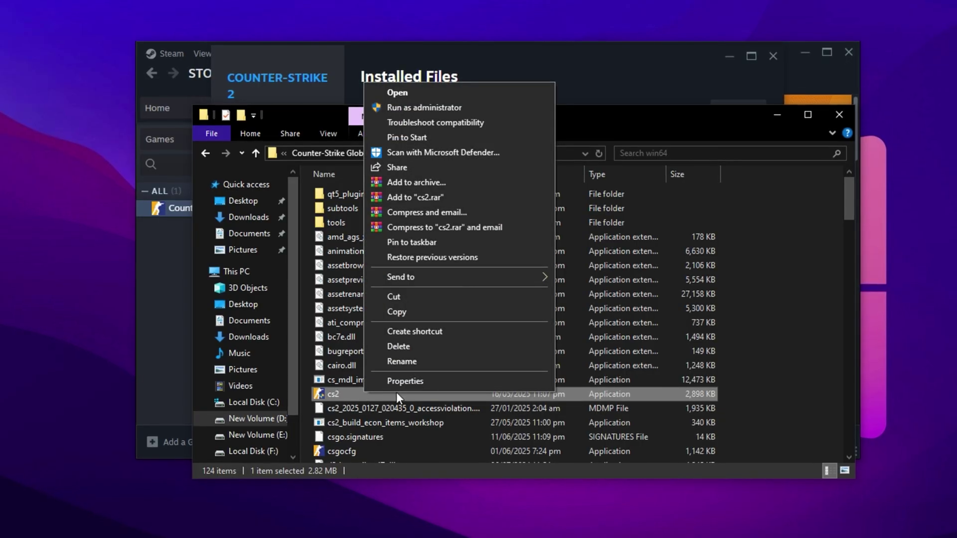
click(394, 441)
drag(483, 262, 490, 147)
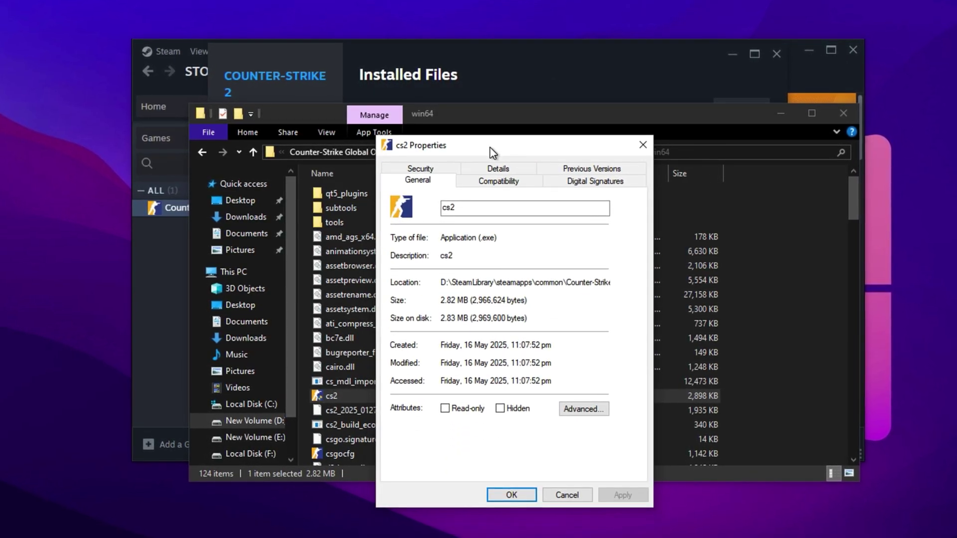
click(492, 182)
click(423, 384)
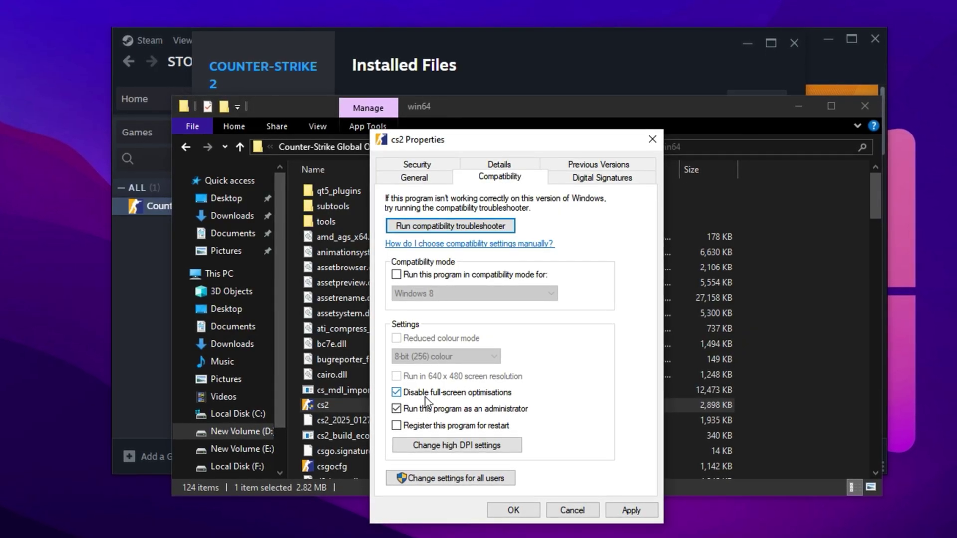
Override cs2's high DPI scaling behaviour with scaling performed by Application, apply the compatibility settings and close the win64 folder
click(440, 448)
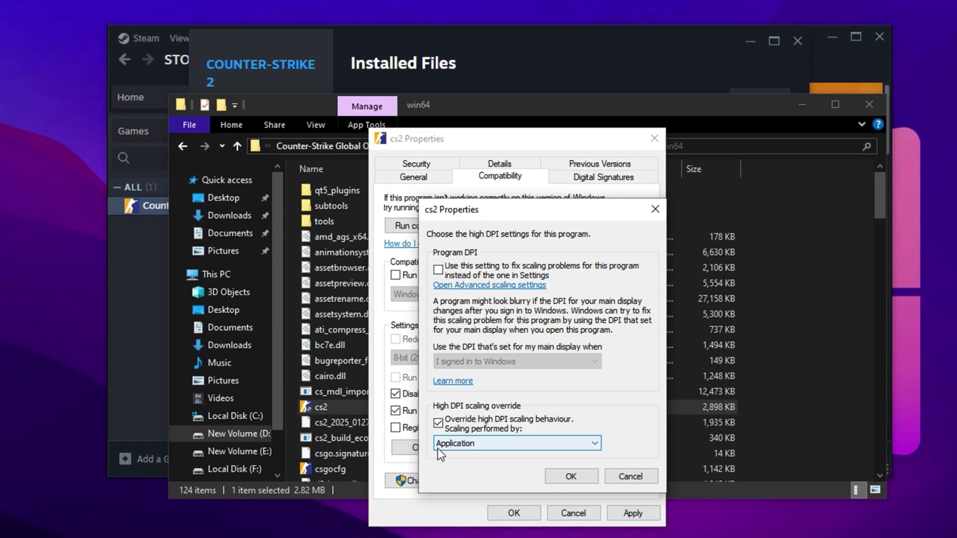
click(462, 427)
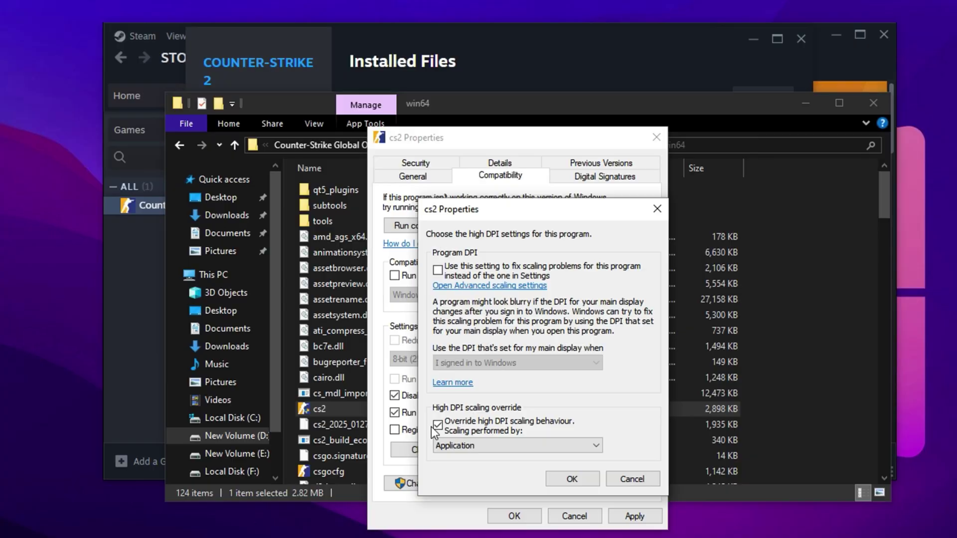
click(457, 452)
click(456, 452)
click(571, 491)
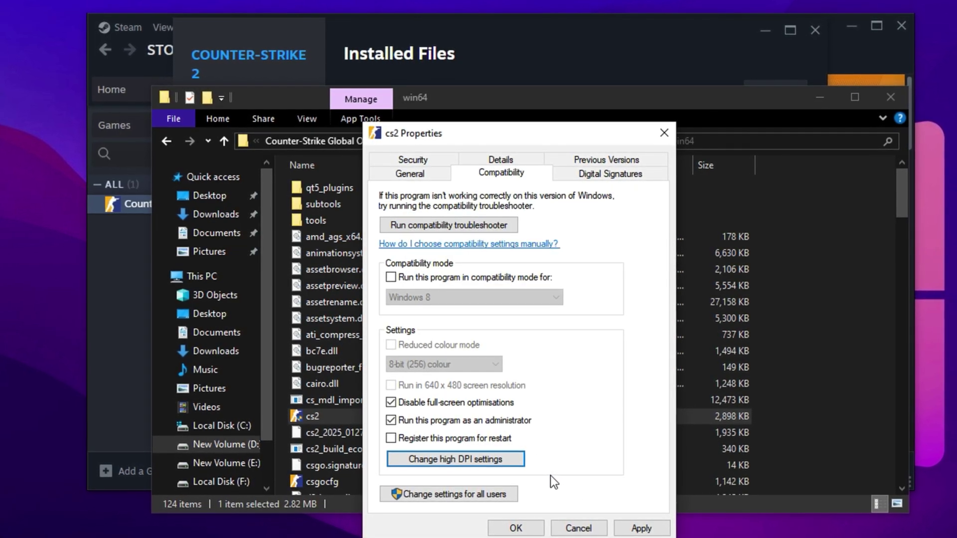
click(640, 533)
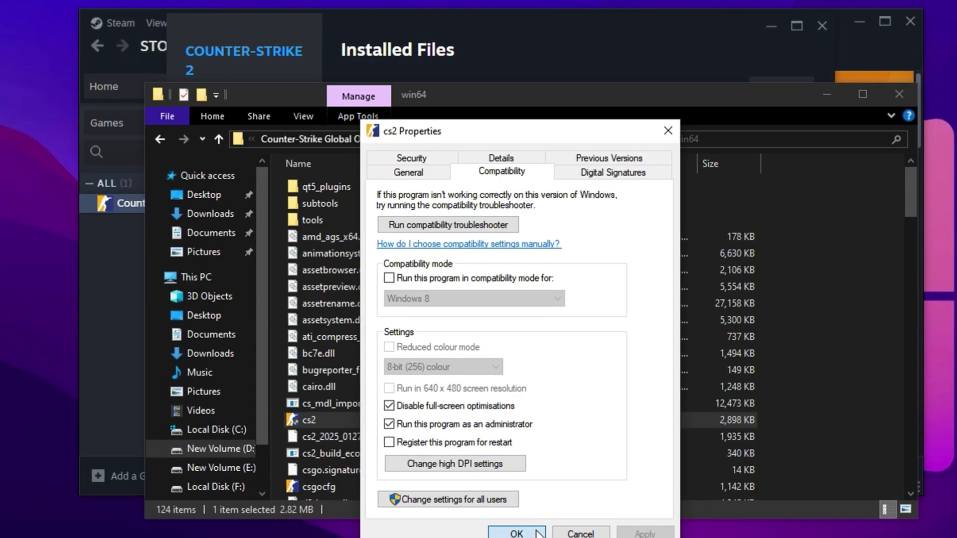
click(517, 533)
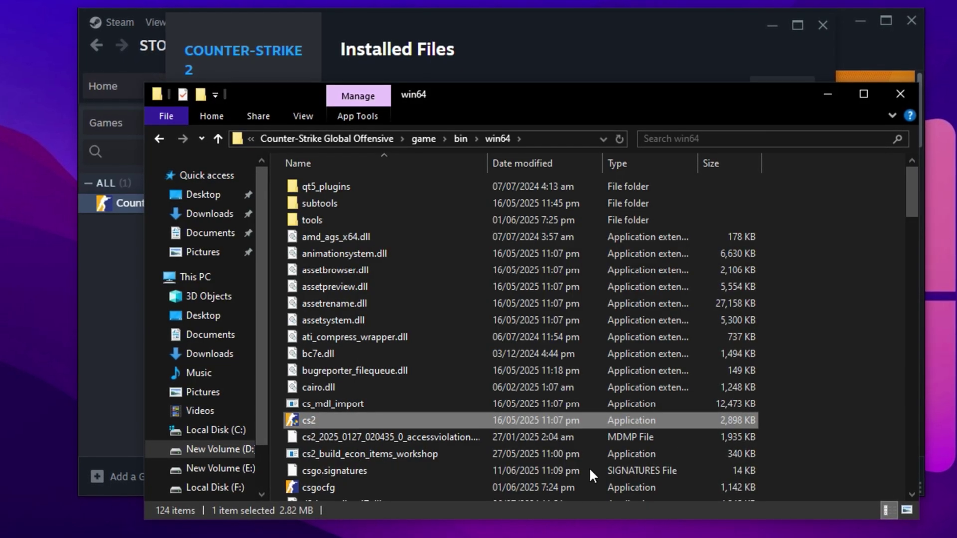
click(899, 96)
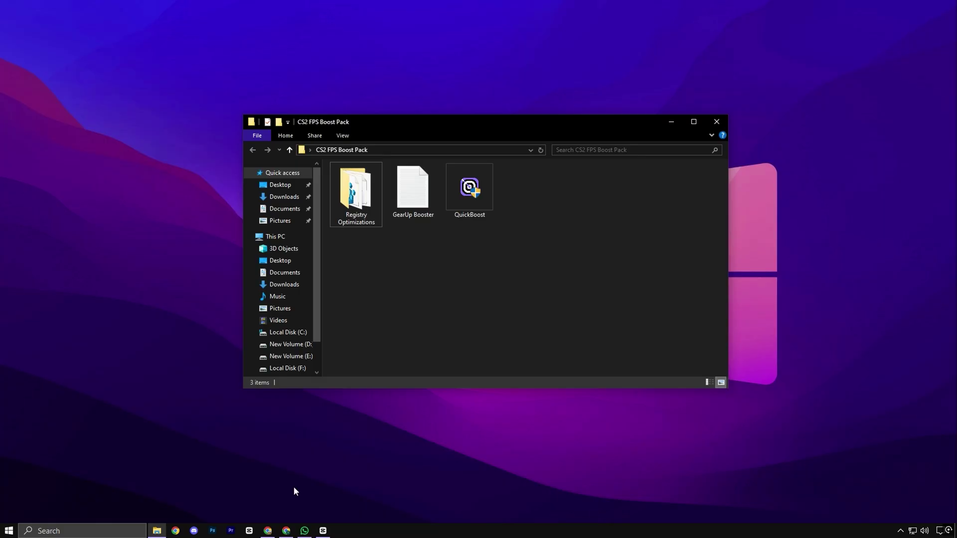
Switch to Chrome and look through the HASNZ TWEAKS home page for its FPS boost posts
click(285, 533)
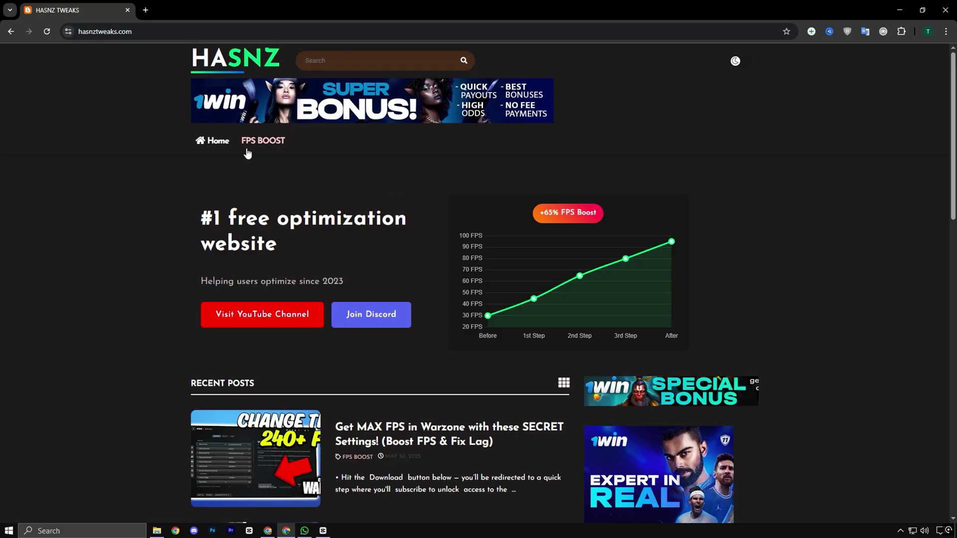
scroll(348, 277, down, 5)
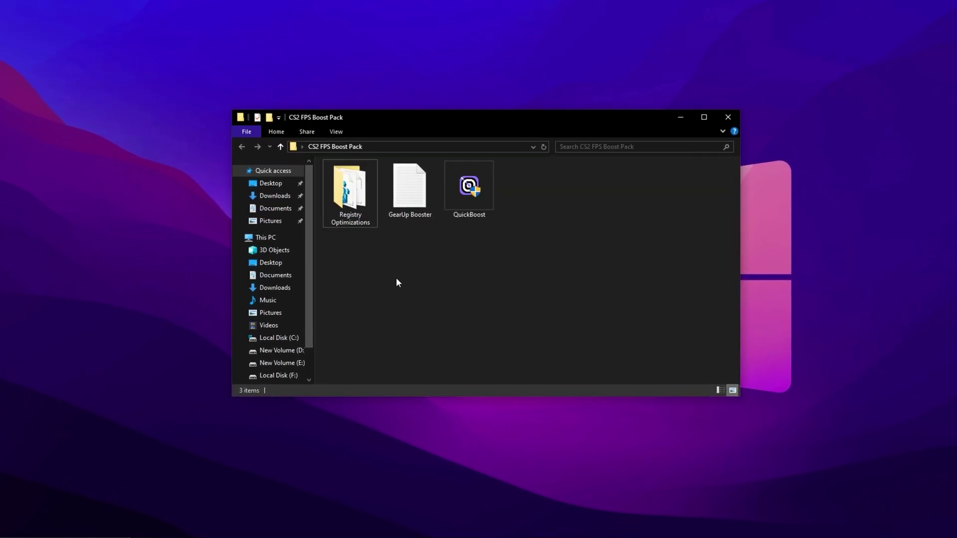
Review all the registry files in the Registry Optimizations folder and return to the CS2 FPS Boost Pack folder
double_click(347, 192)
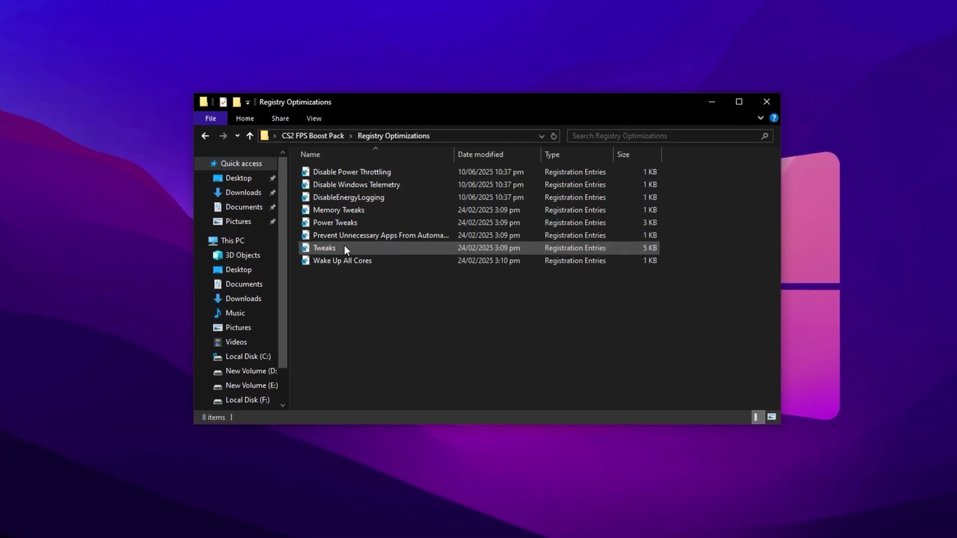
key(ctrl+a)
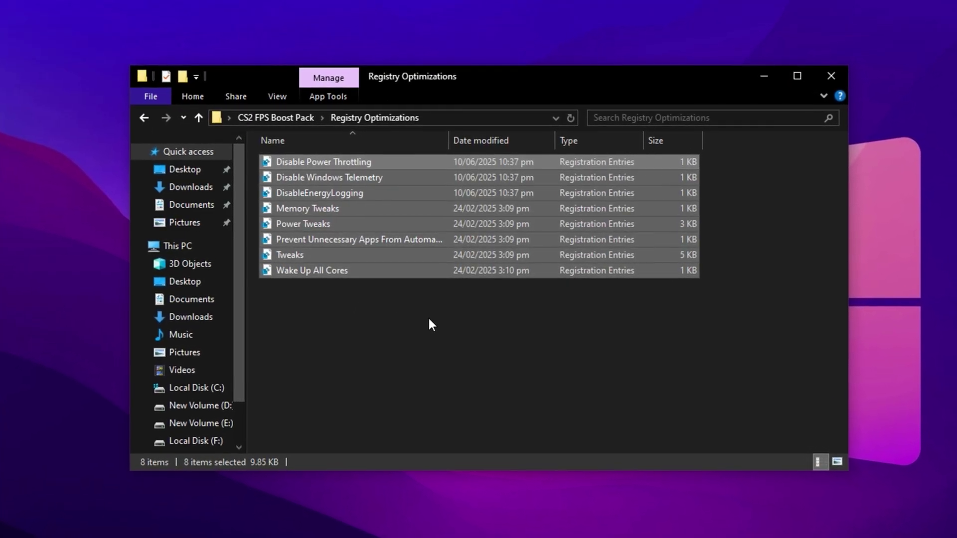
click(386, 310)
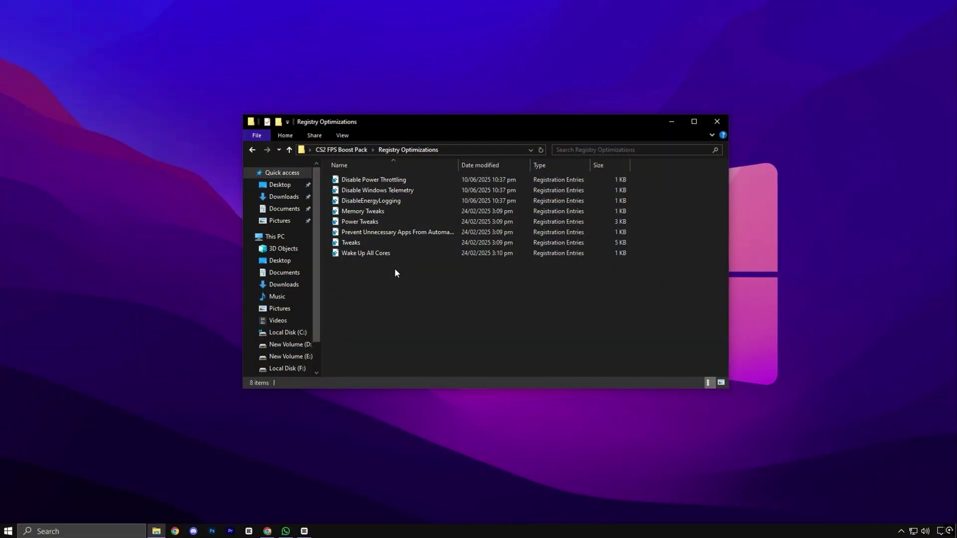
key(BackSpace)
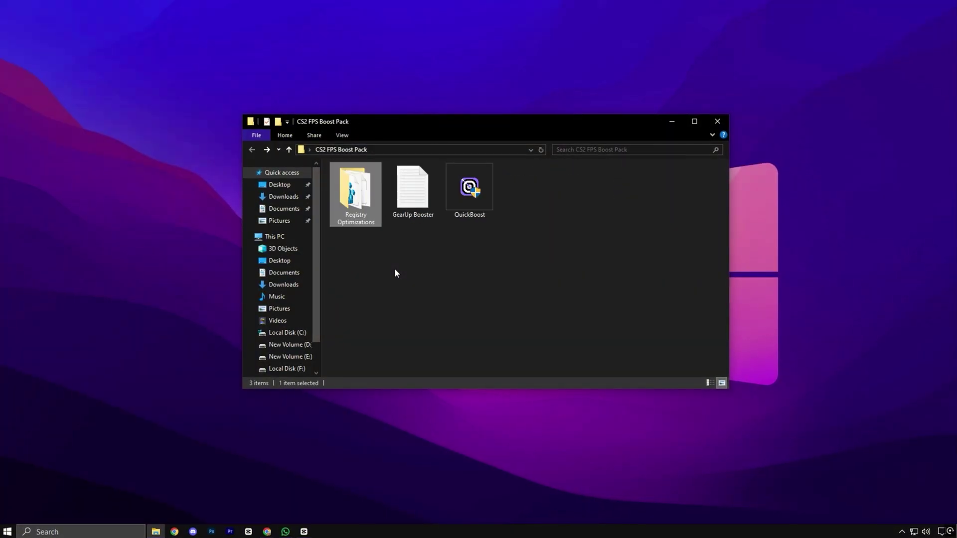
Launch QuickBoost from the CS2 FPS Boost Pack folder and accept its system restore point notice
click(469, 187)
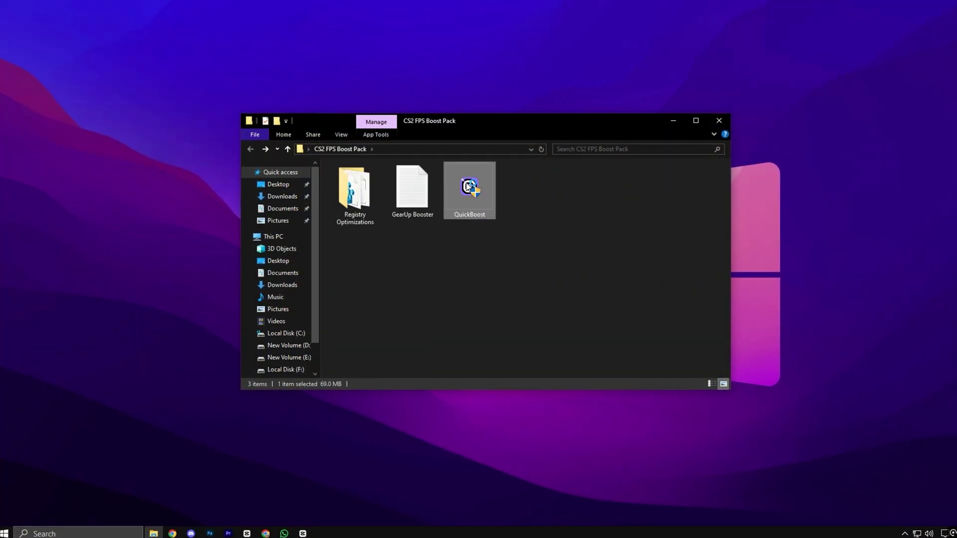
double_click(469, 187)
click(423, 340)
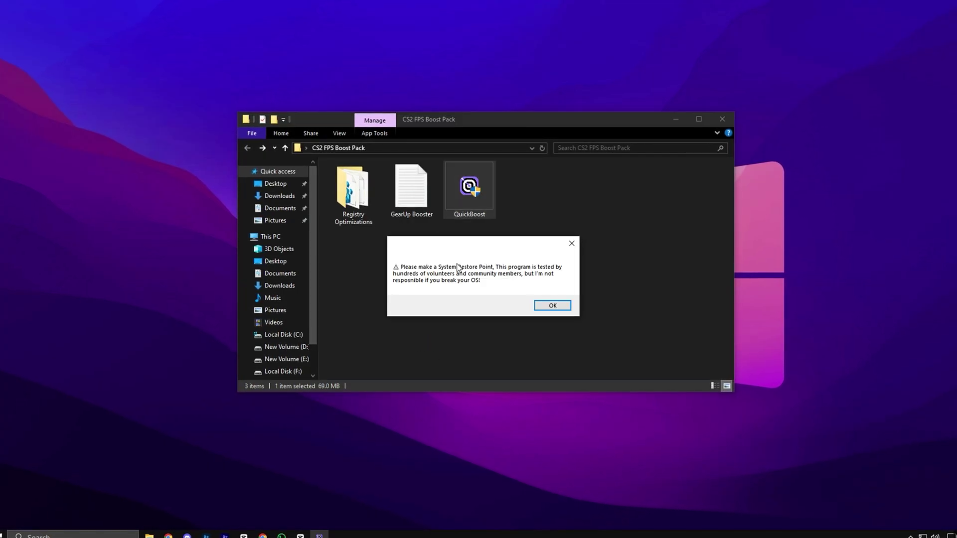
click(555, 304)
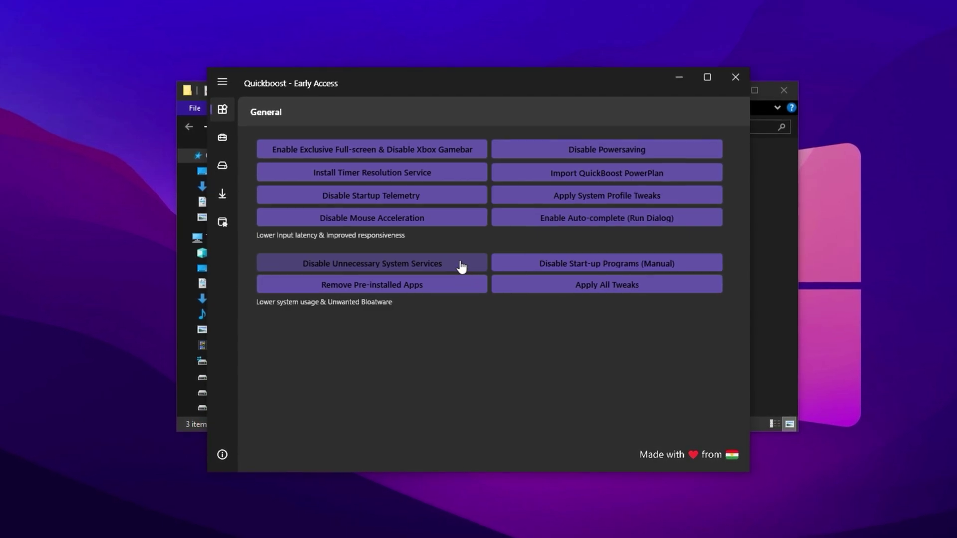
Examine the start-up programs in Task Manager through QuickBoost's manual start-up option and close Task Manager
click(562, 271)
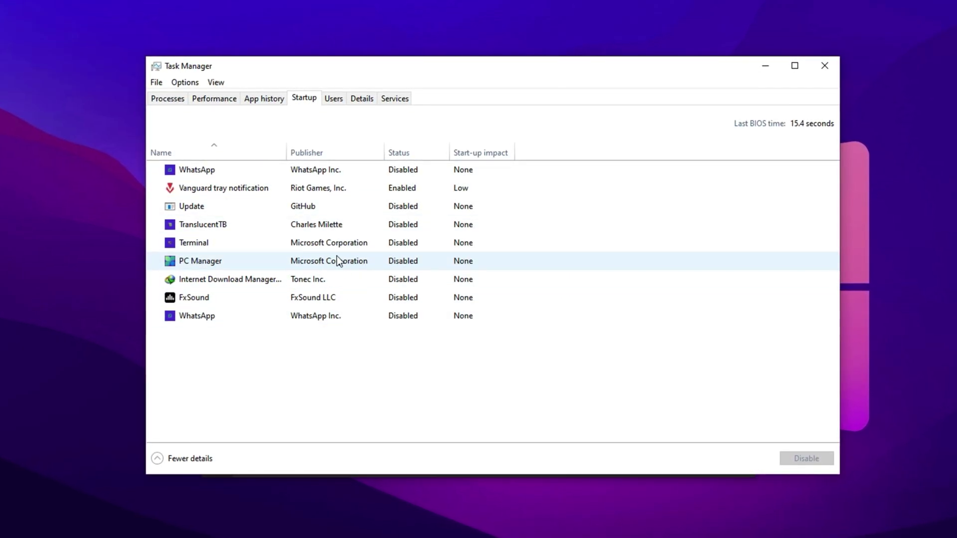
click(824, 65)
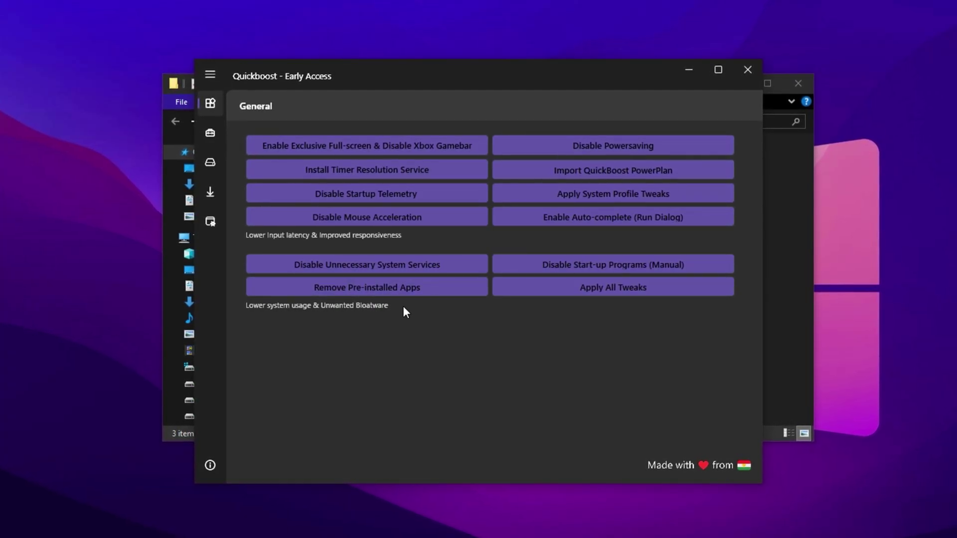
Look through QuickBoost's Advanced, Clean-up and Downloads options and close the tool
click(214, 139)
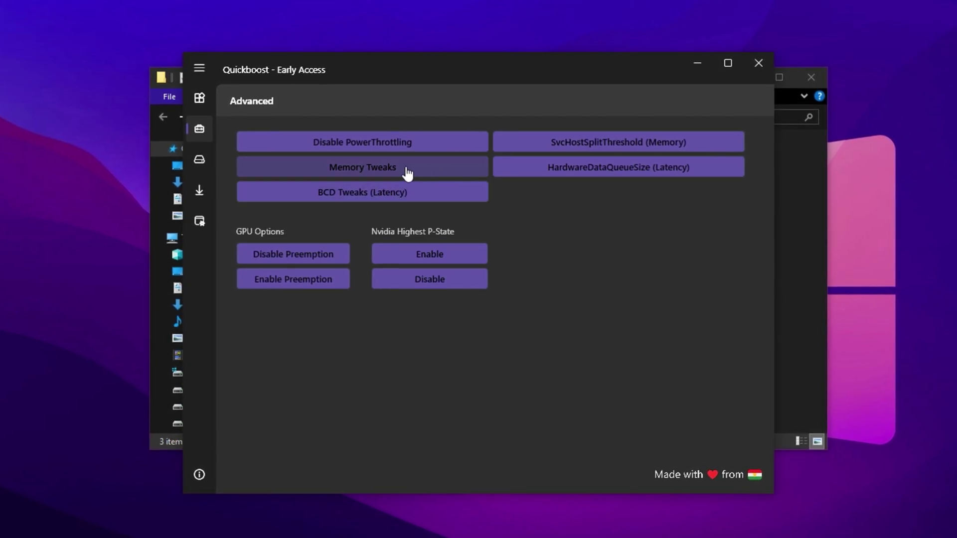
click(388, 193)
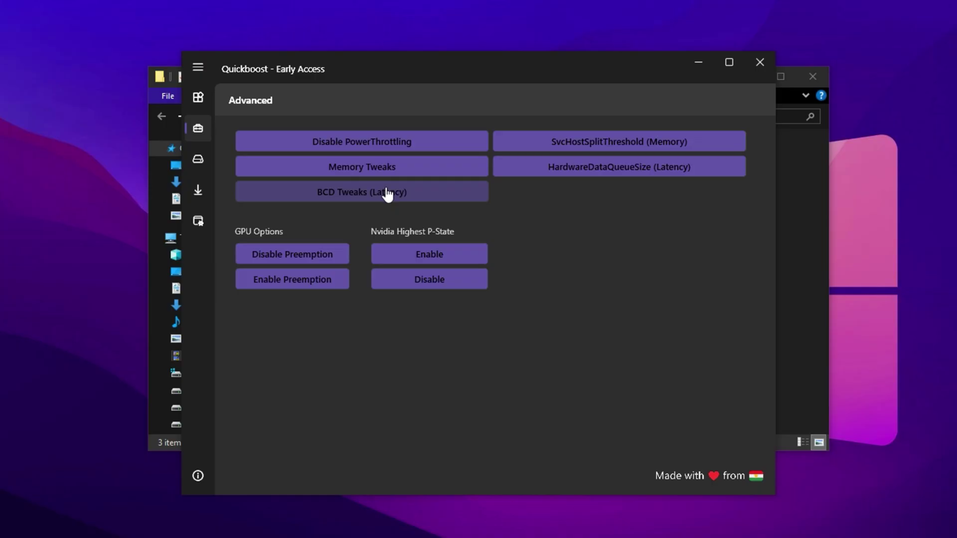
click(197, 162)
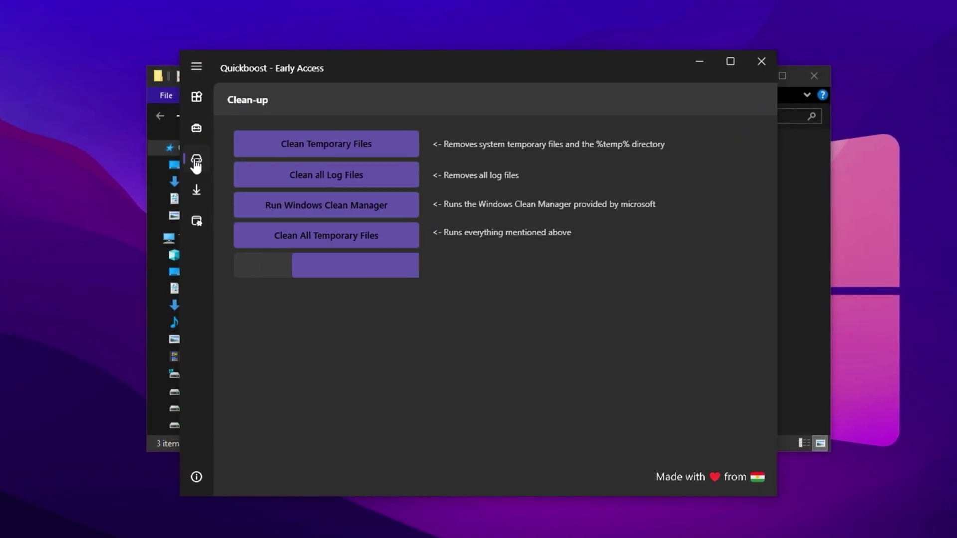
click(350, 158)
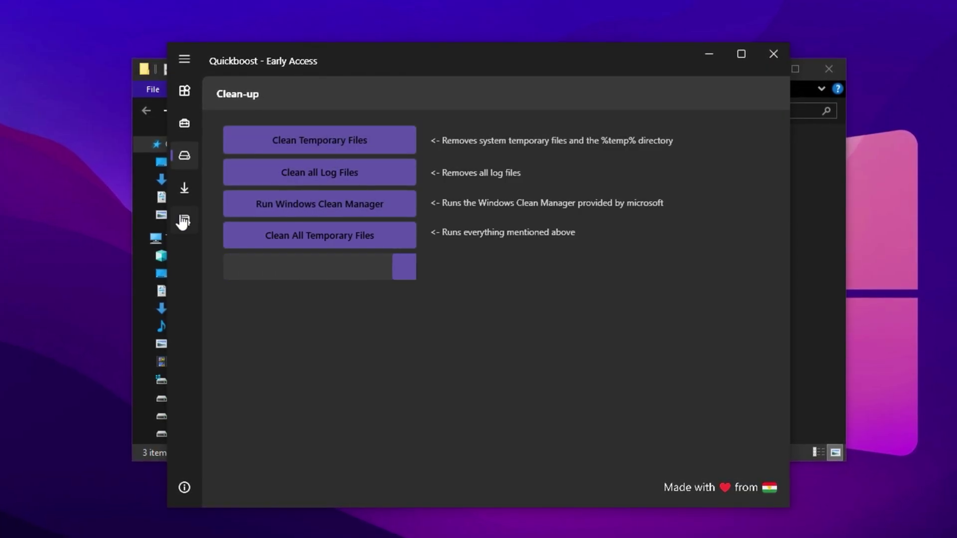
click(184, 189)
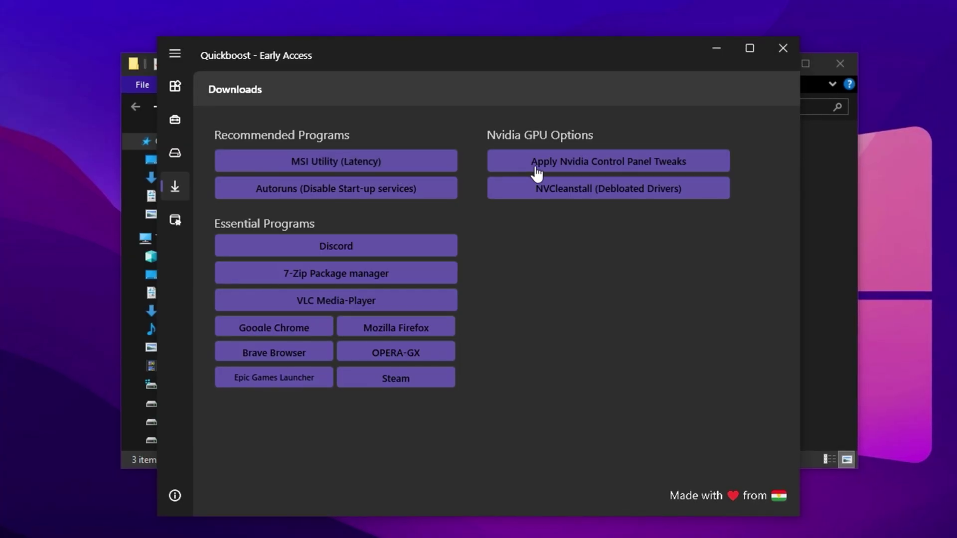
click(622, 173)
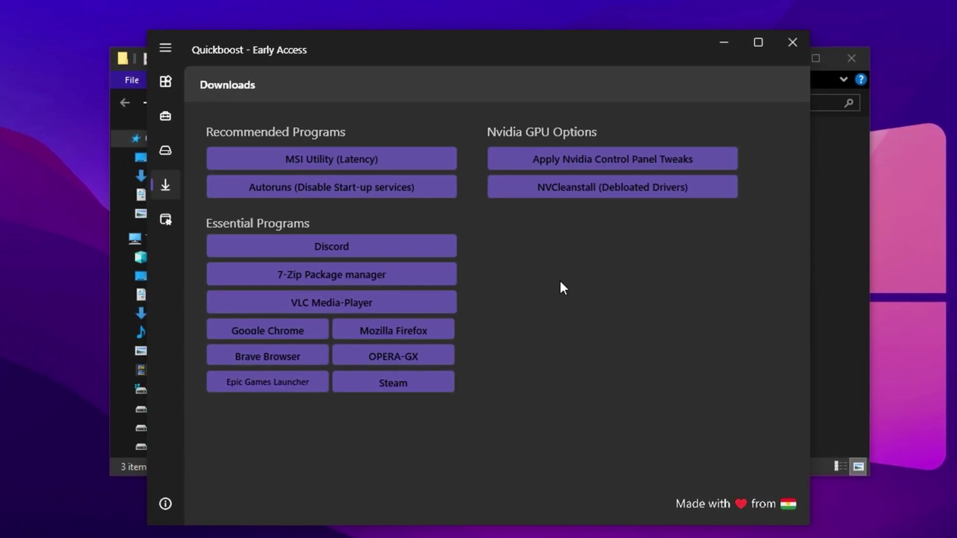
click(791, 42)
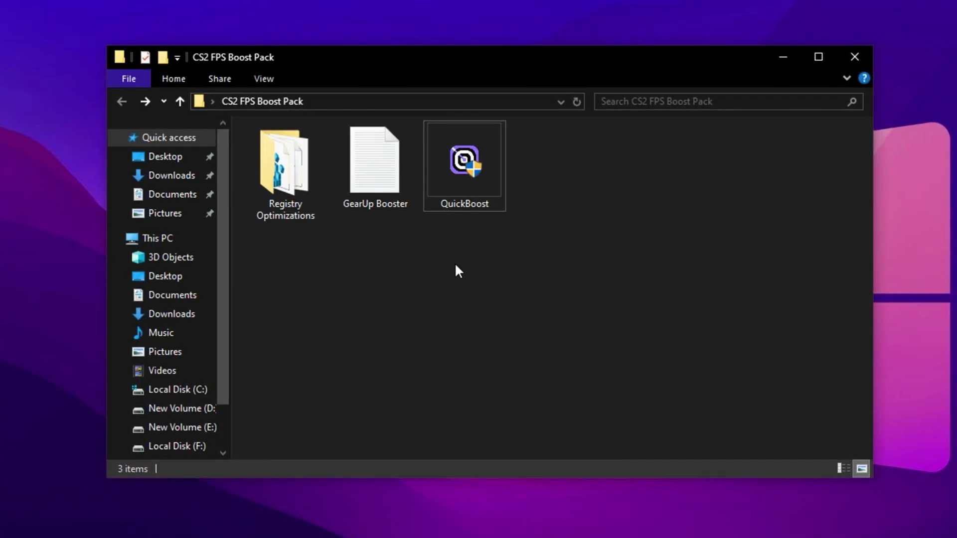
Launch GearUP Booster from the desktop and check the account's membership details and the games on its home page
click(379, 182)
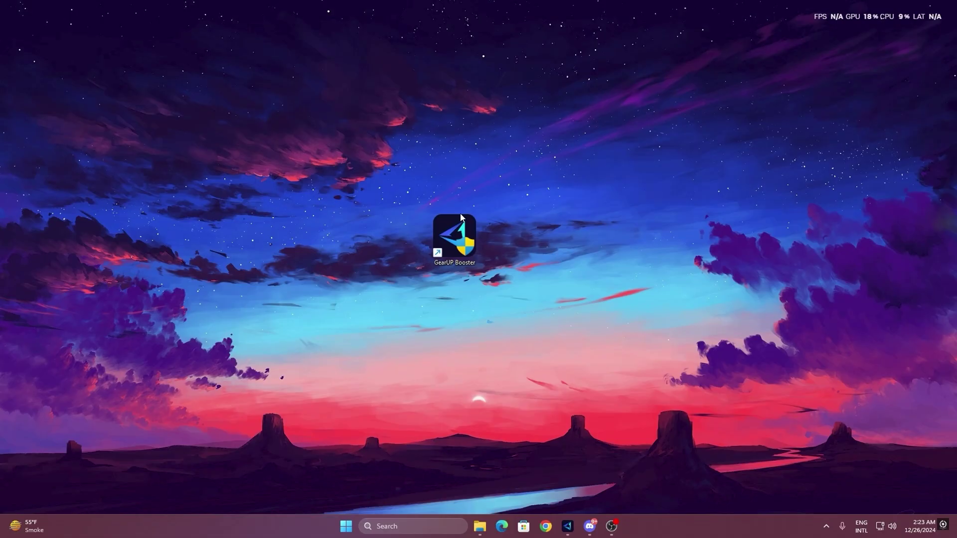
double_click(454, 243)
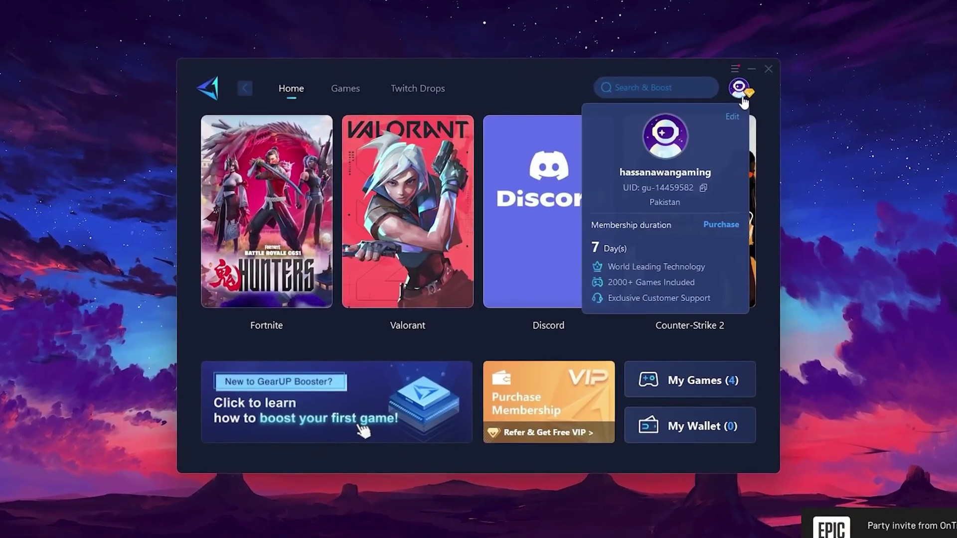
mouse_move(730, 93)
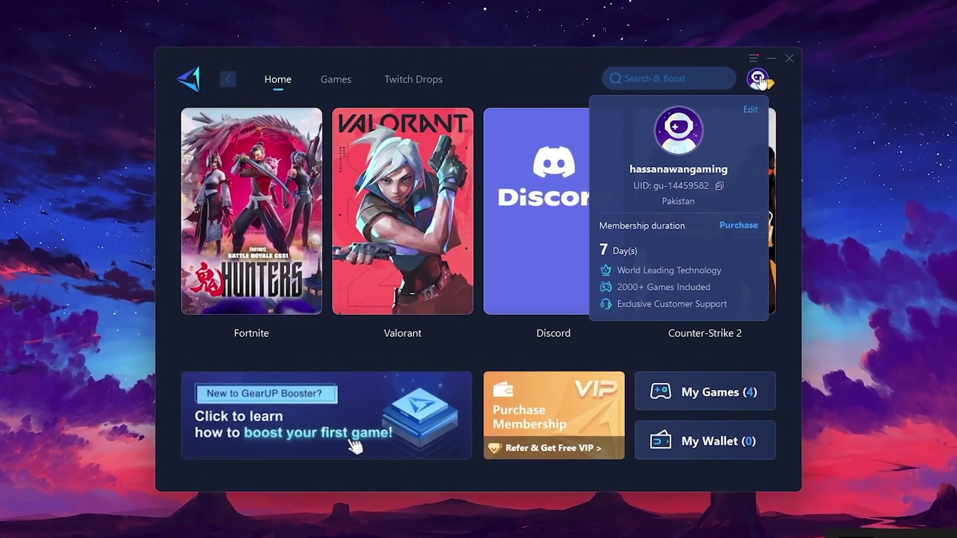
mouse_move(586, 132)
mouse_move(277, 139)
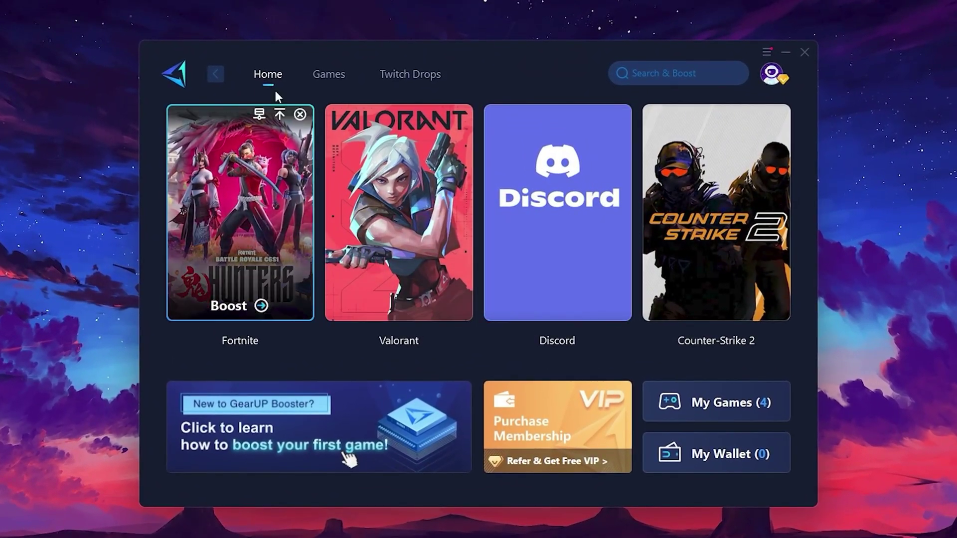
mouse_move(728, 195)
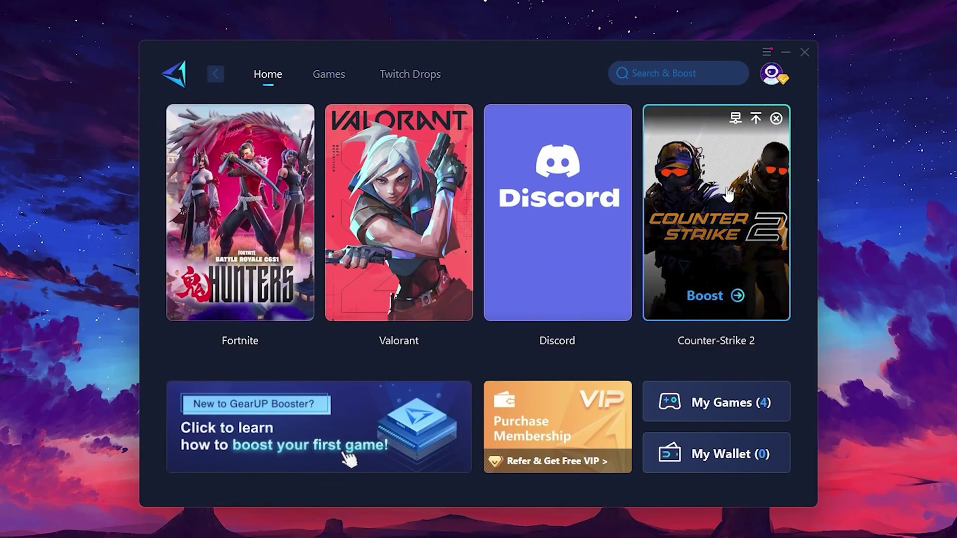
Browse GearUP Booster's popular games catalogue and start boosting Fortnite from the home page
click(329, 75)
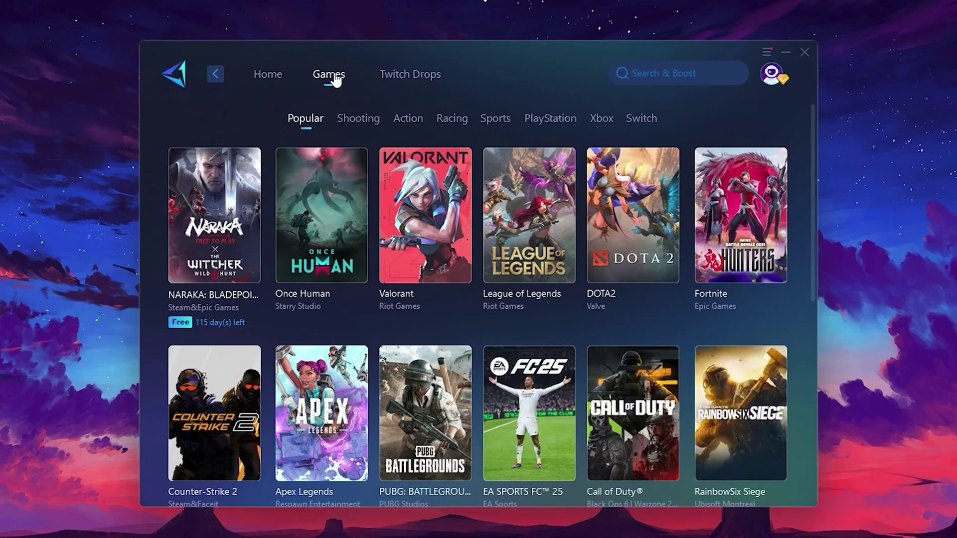
mouse_move(658, 184)
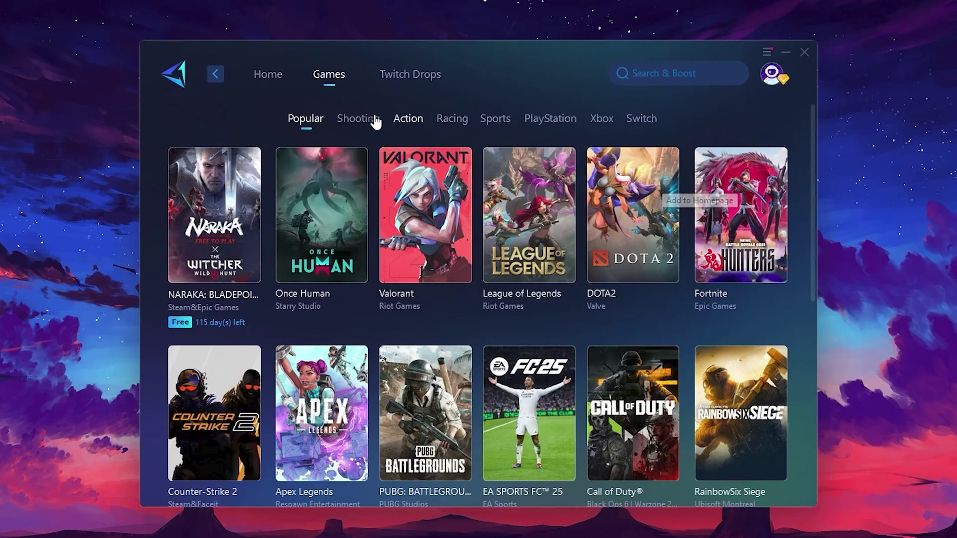
click(268, 75)
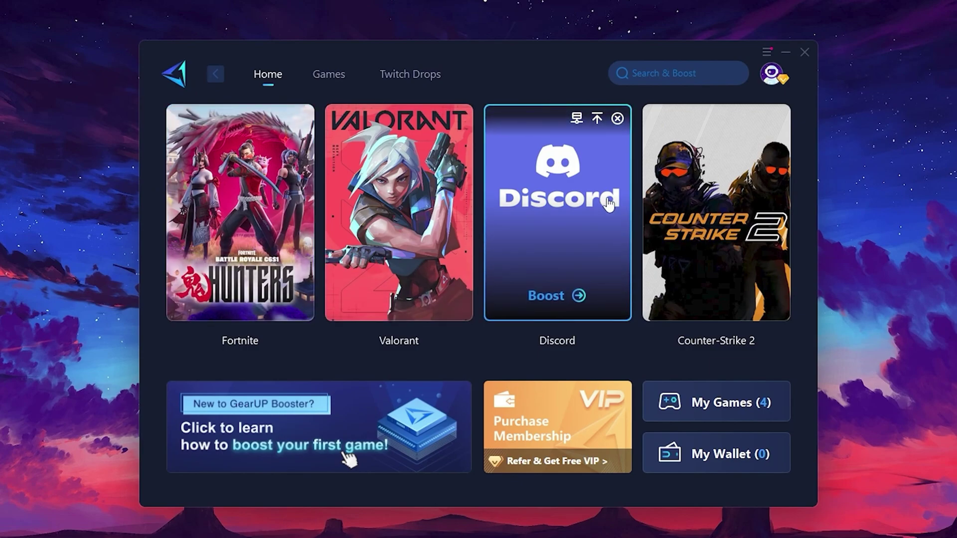
mouse_move(267, 219)
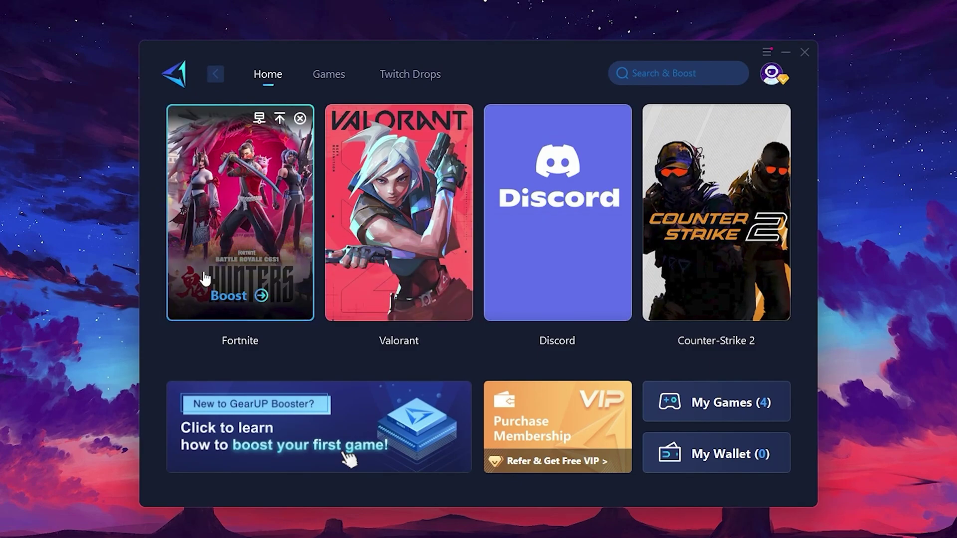
click(231, 298)
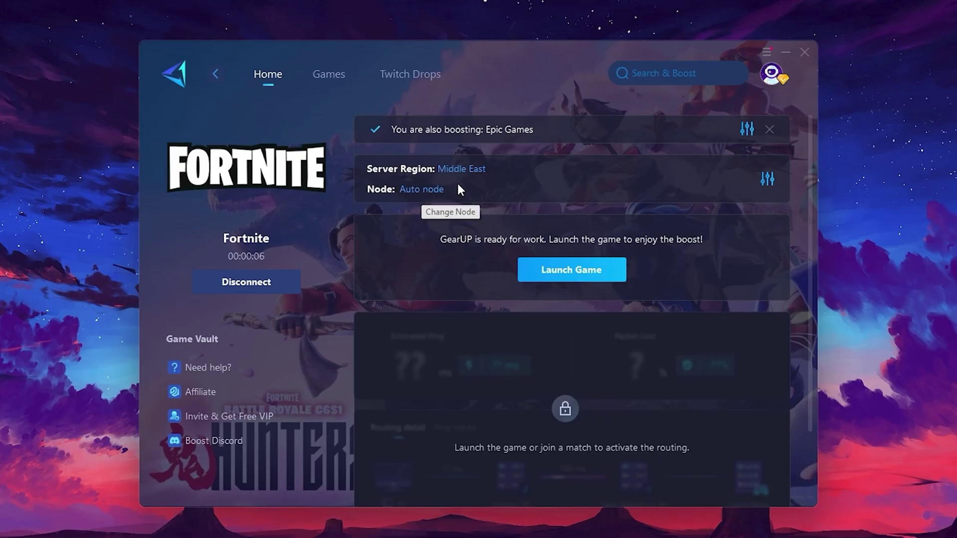
Review the game server regions available for Fortnite, including the North America options, and close the region list
click(482, 170)
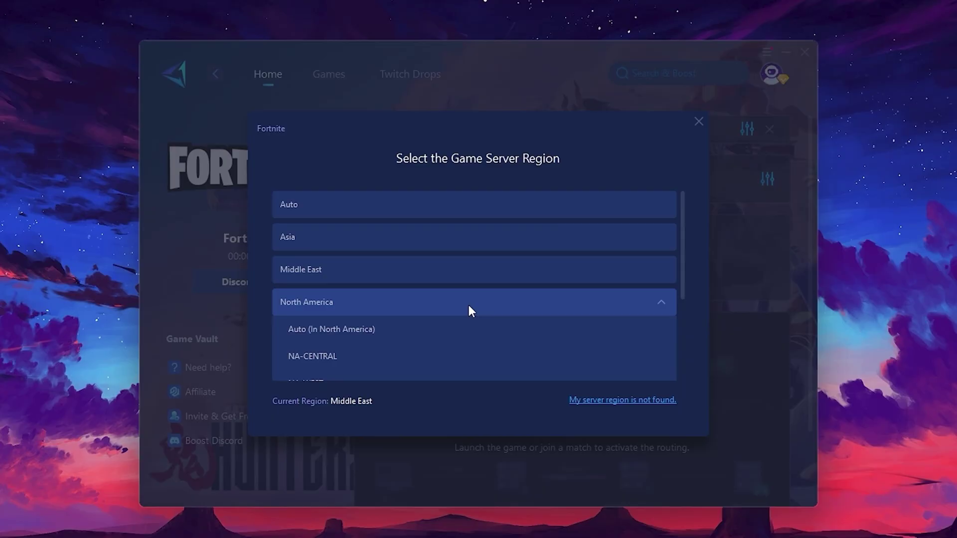
scroll(442, 292, down, 1)
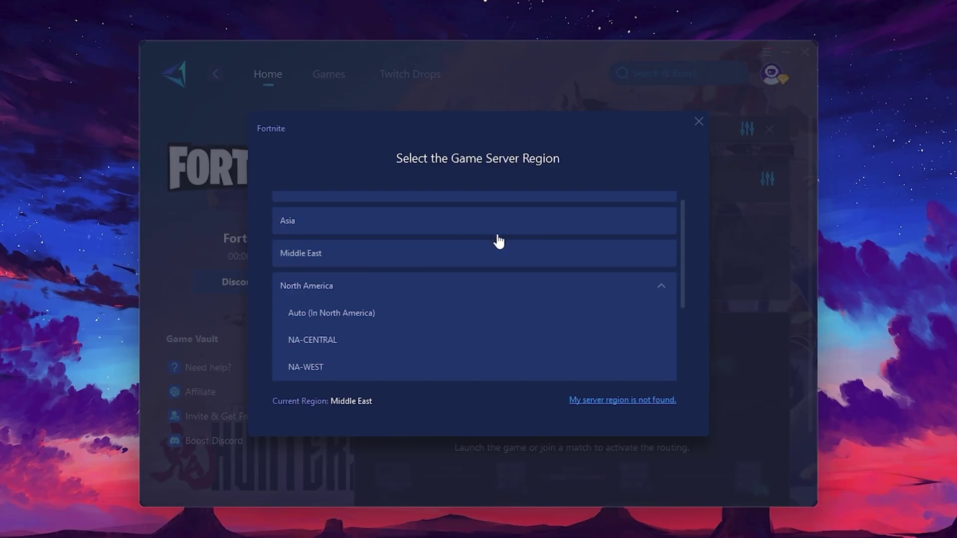
click(699, 122)
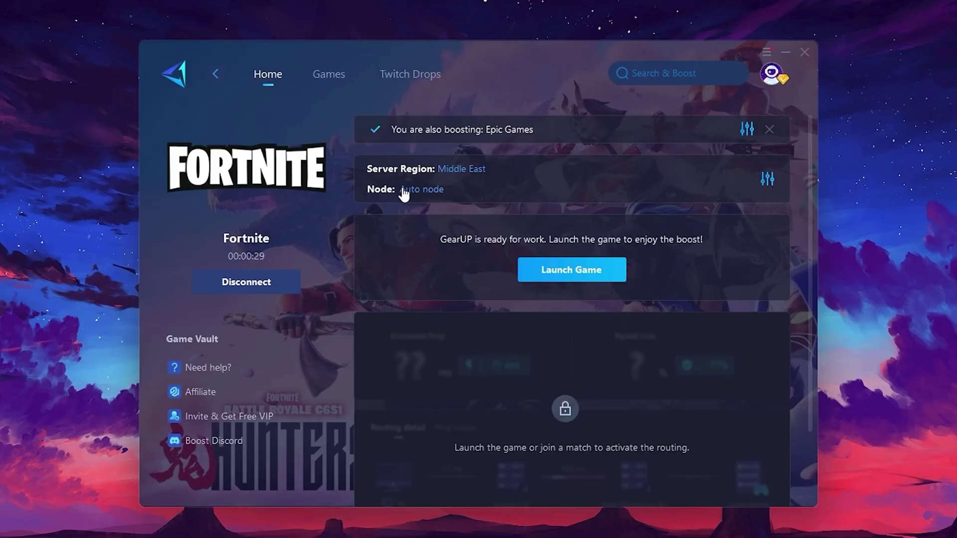
Compare the pings and modes of the Middle East nodes for Fortnite and close the node list
click(416, 191)
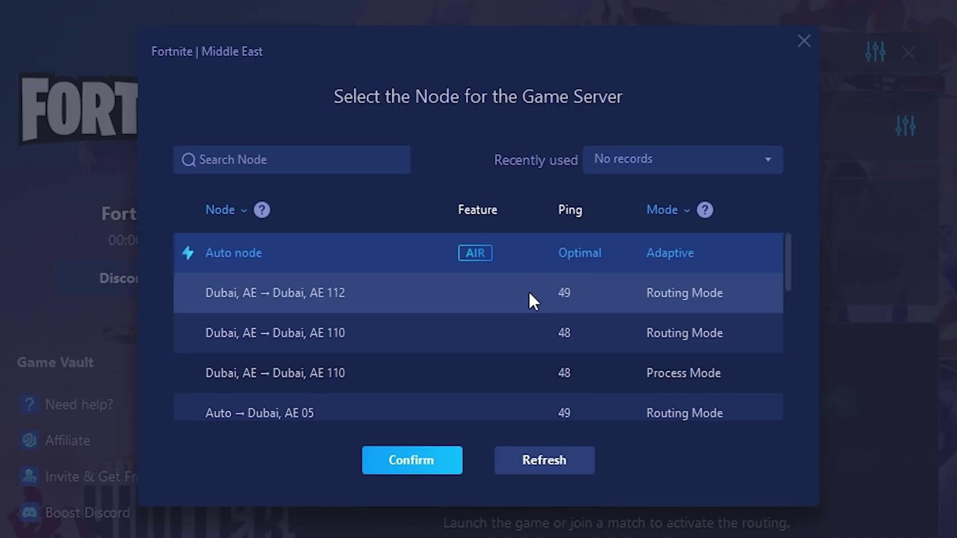
scroll(548, 289, down, 2)
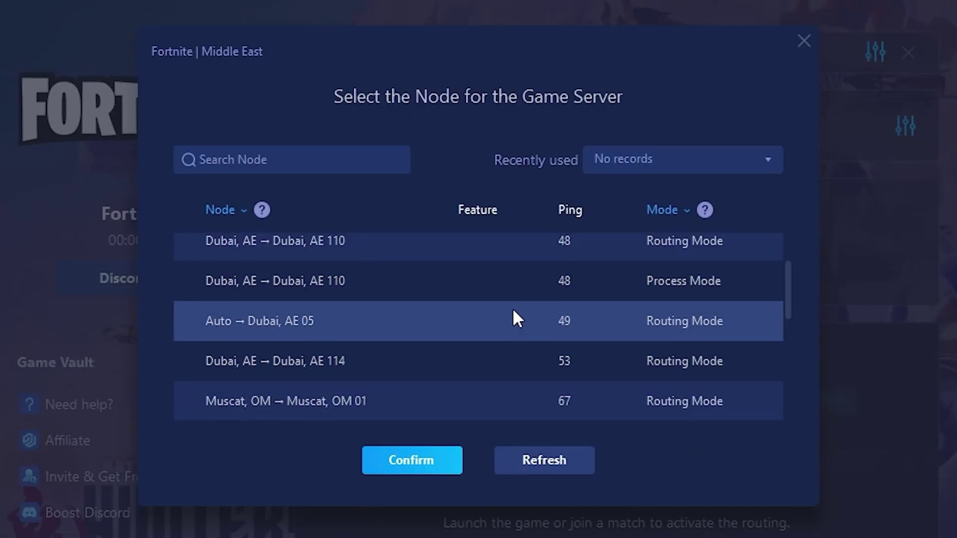
scroll(517, 319, up, 2)
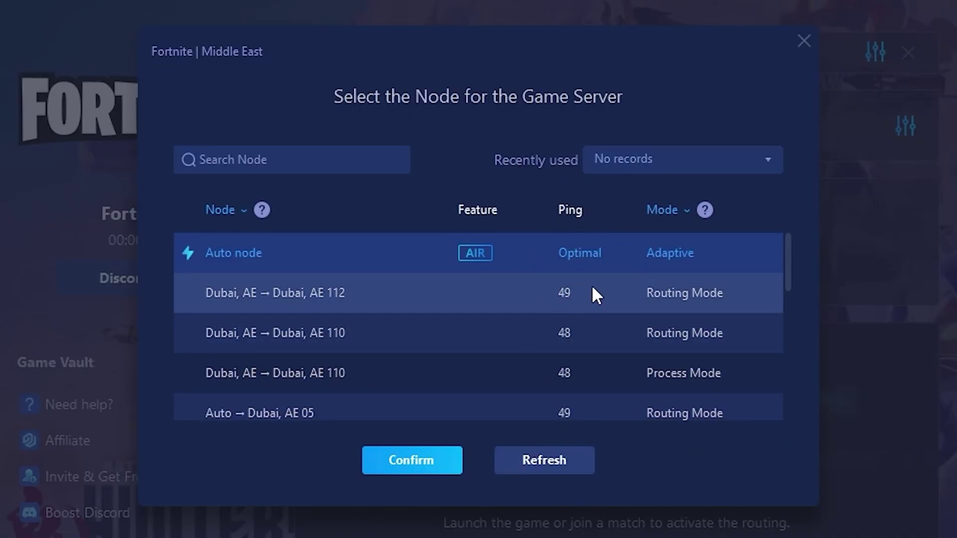
click(804, 42)
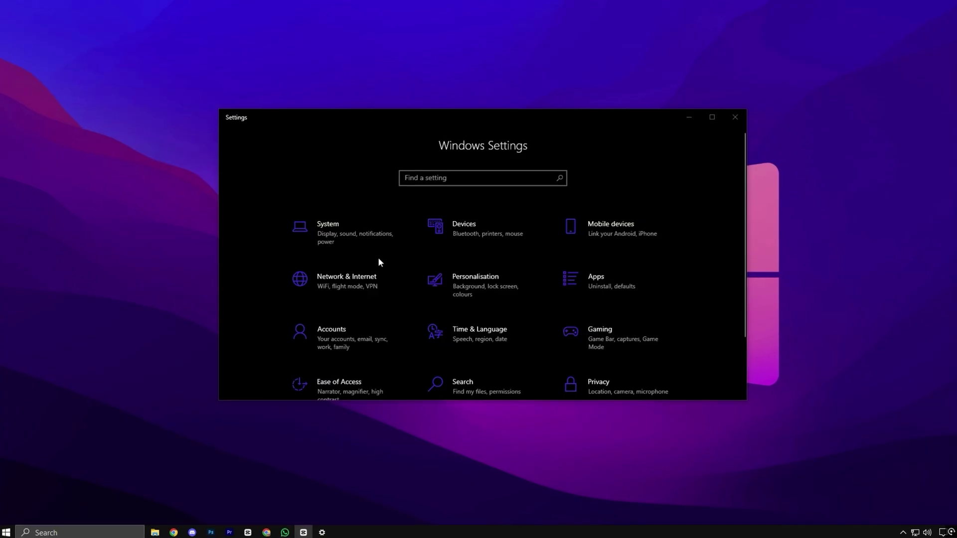
Open the additional power settings from the Power & sleep page of Windows Settings and reposition the Power Options window
click(340, 235)
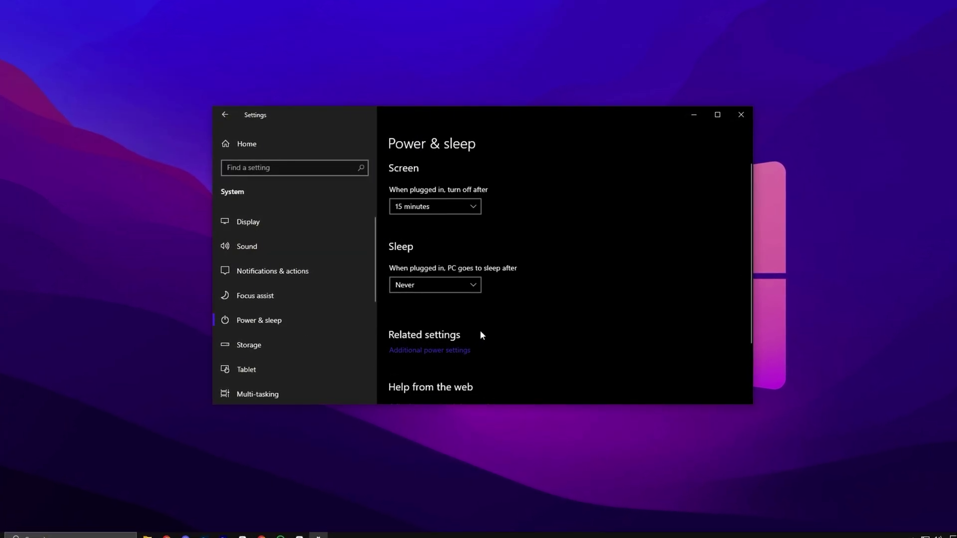
click(425, 351)
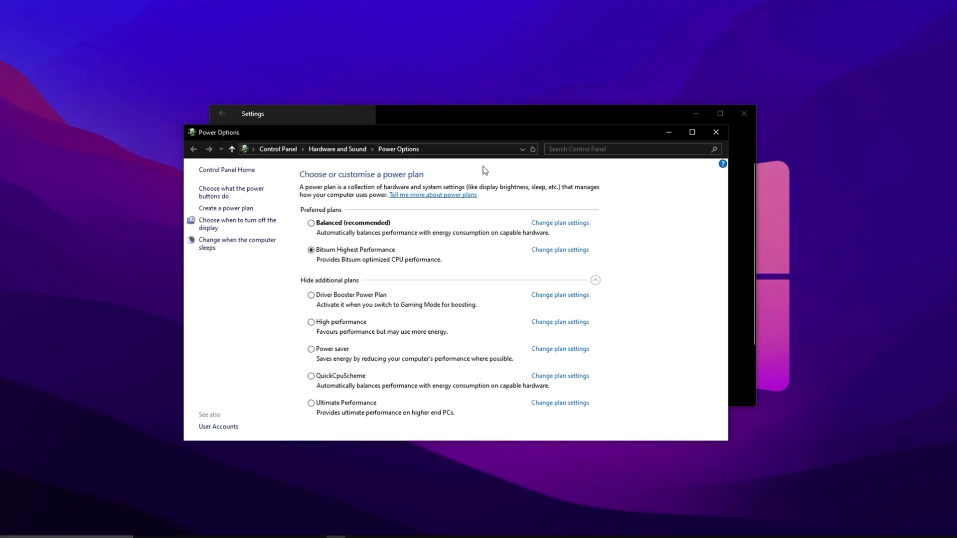
drag(458, 132, 484, 101)
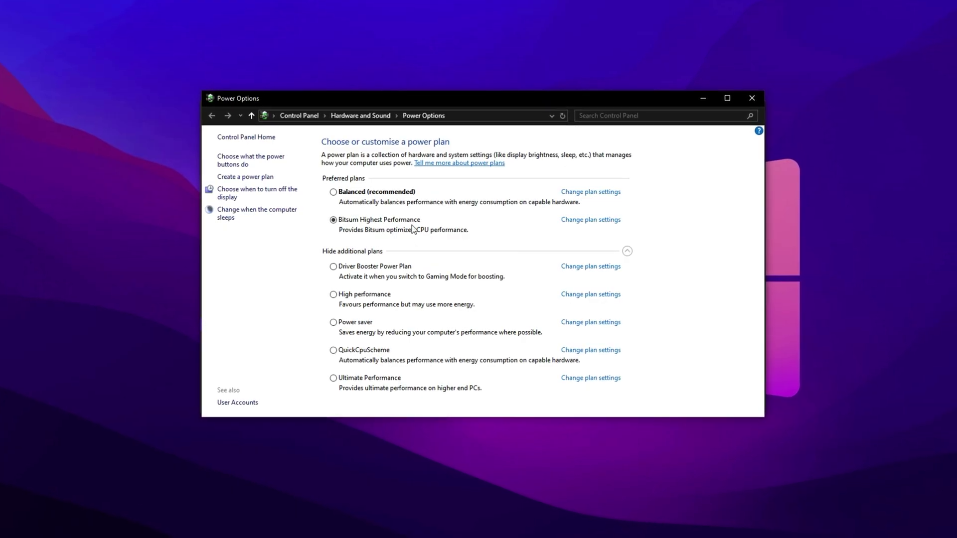
Unlock the currently unavailable shut-down settings for the power buttons, check them and return to Power Options
click(230, 159)
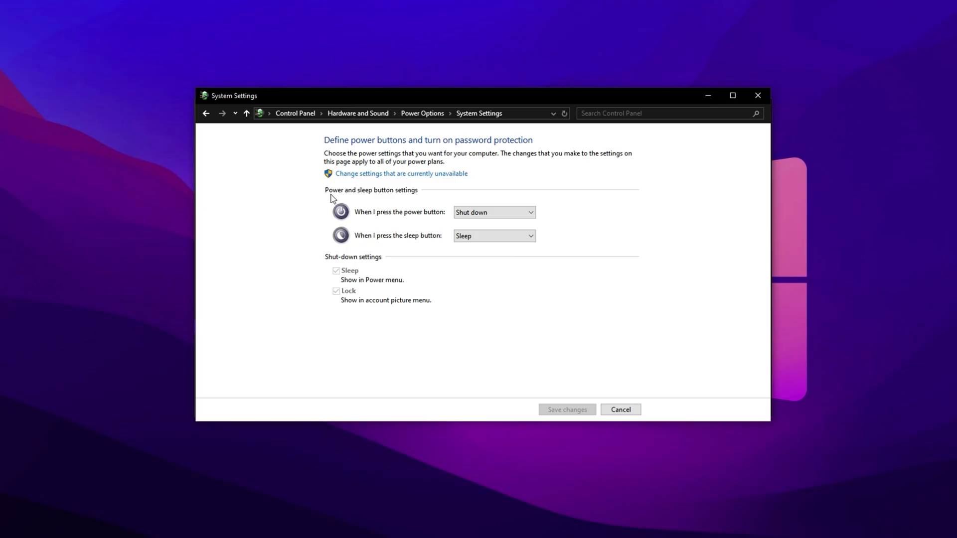
click(366, 174)
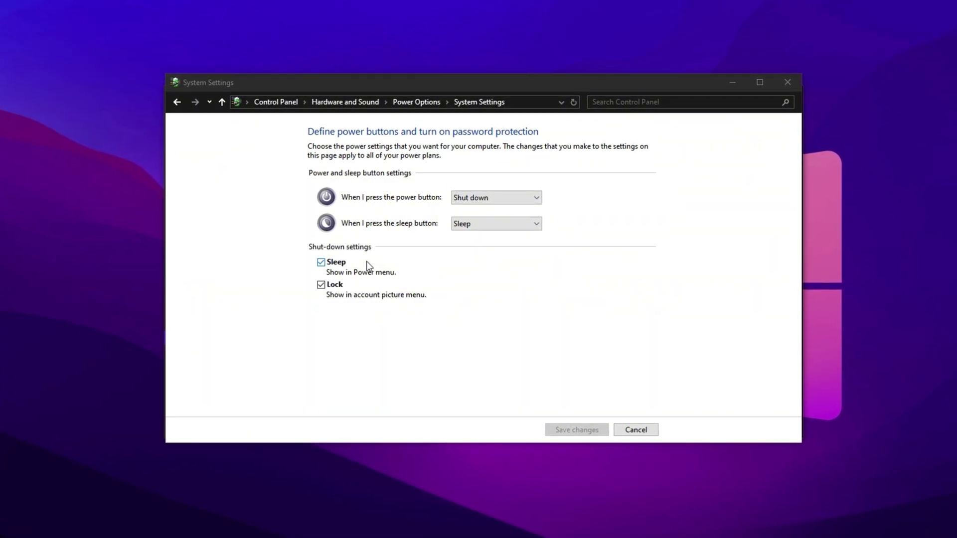
click(426, 102)
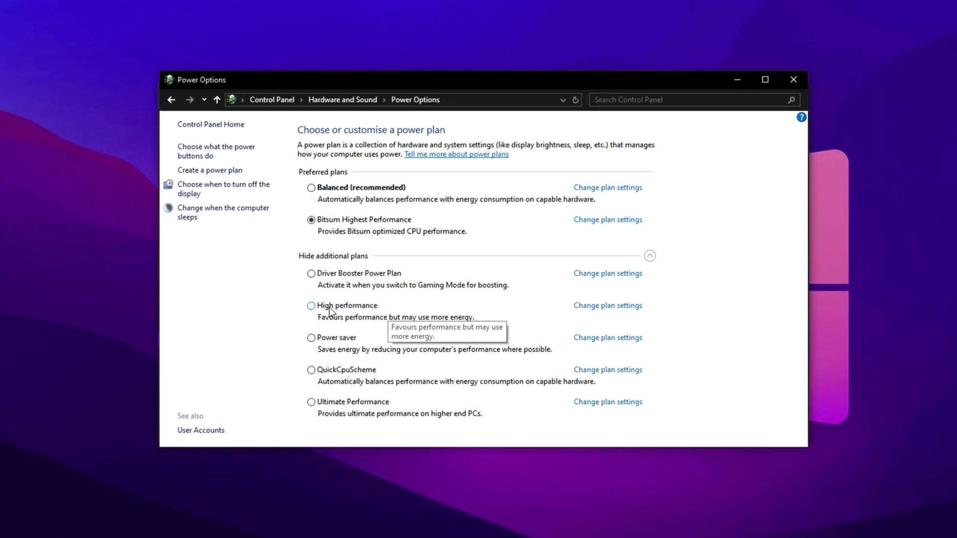
Activate the Ultimate Performance power plan and open its advanced power settings
click(365, 306)
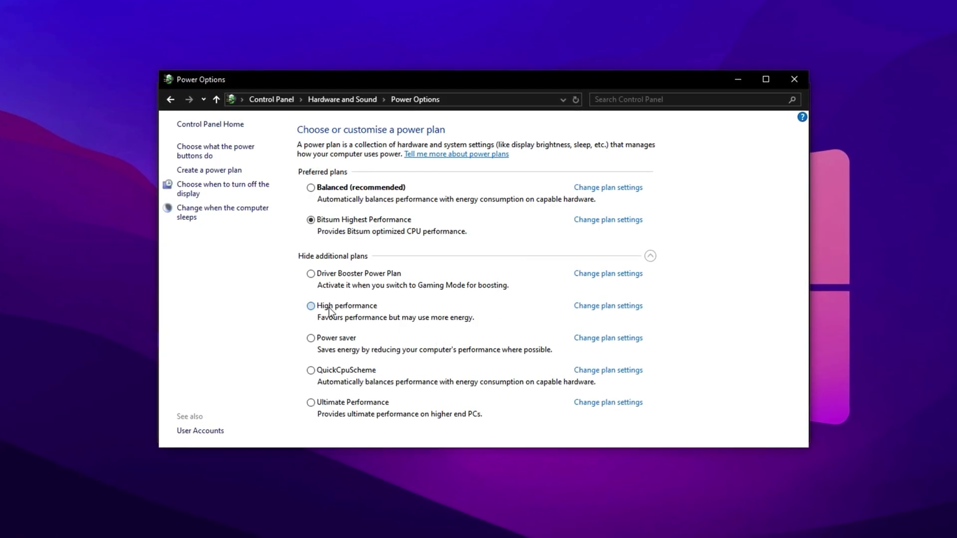
click(318, 404)
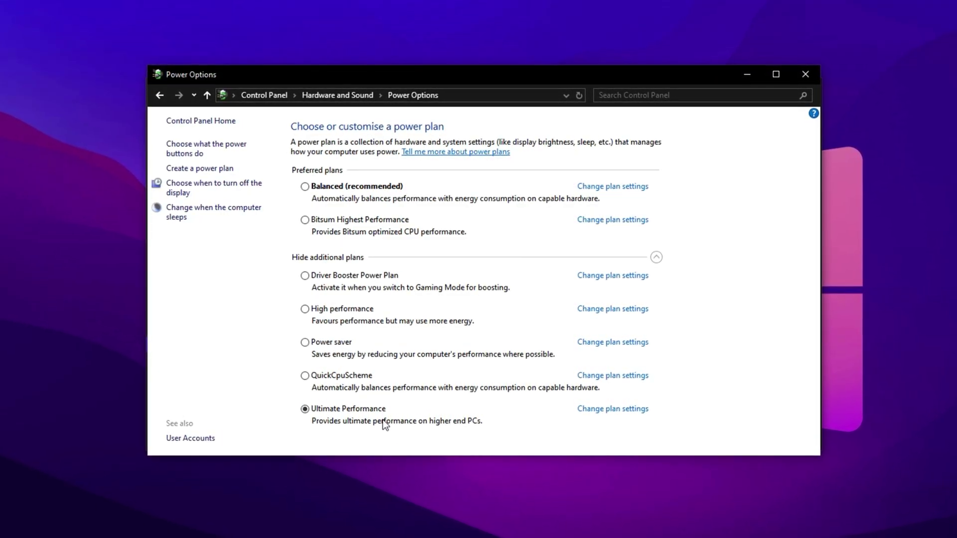
click(612, 413)
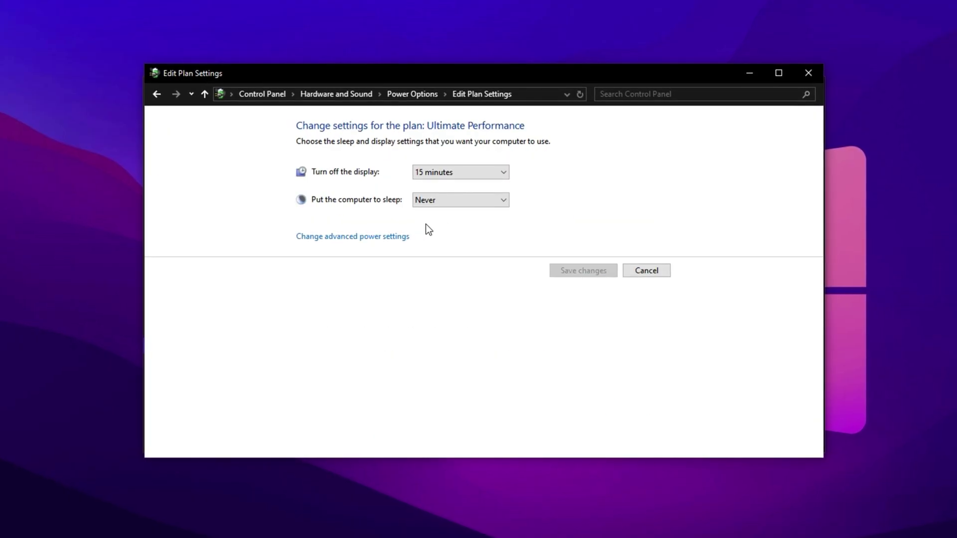
click(335, 237)
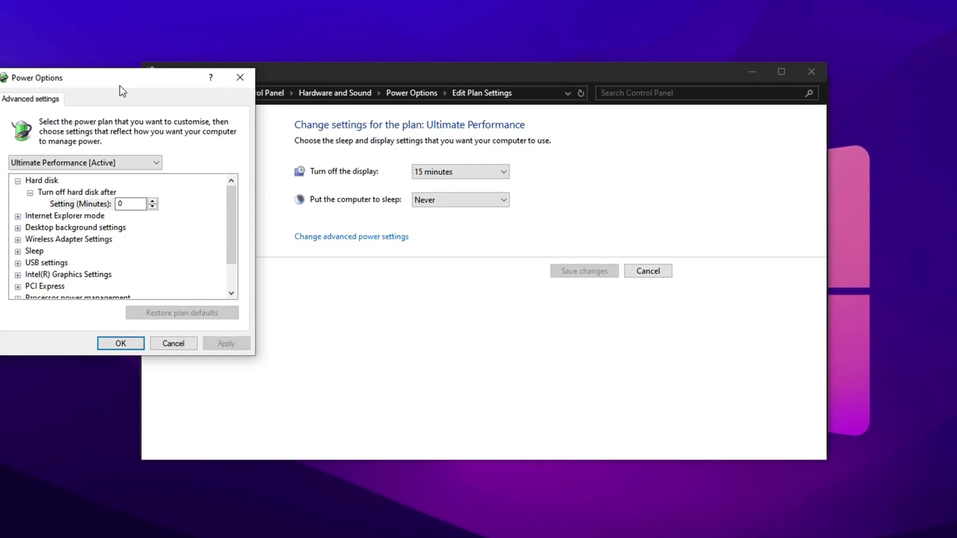
drag(119, 86, 449, 133)
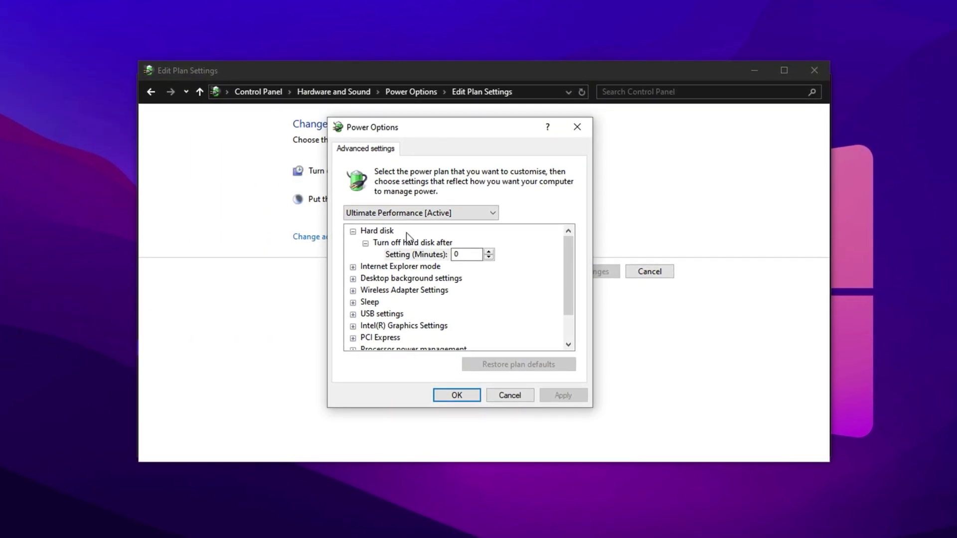
Expand the PCI Express power settings and check the Link State Power Management value
double_click(379, 338)
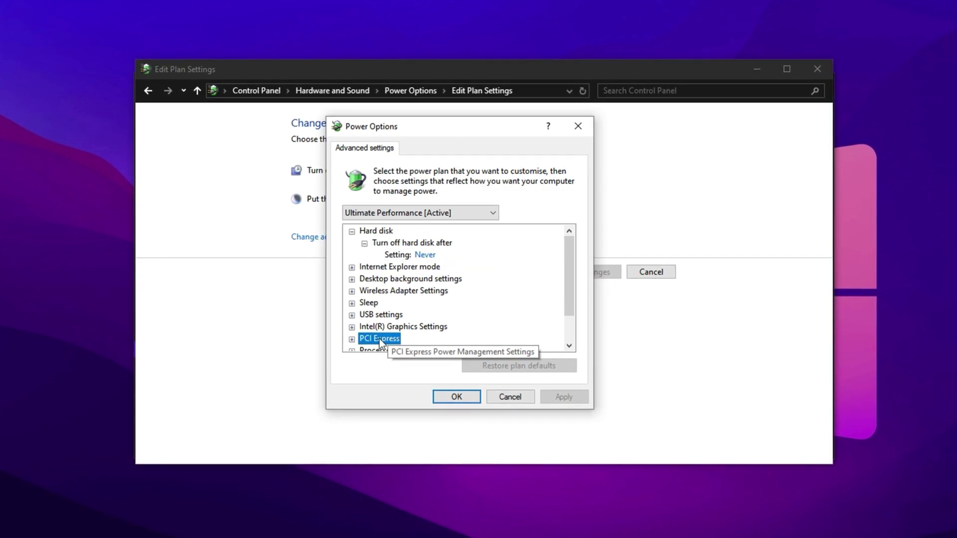
click(397, 341)
double_click(393, 338)
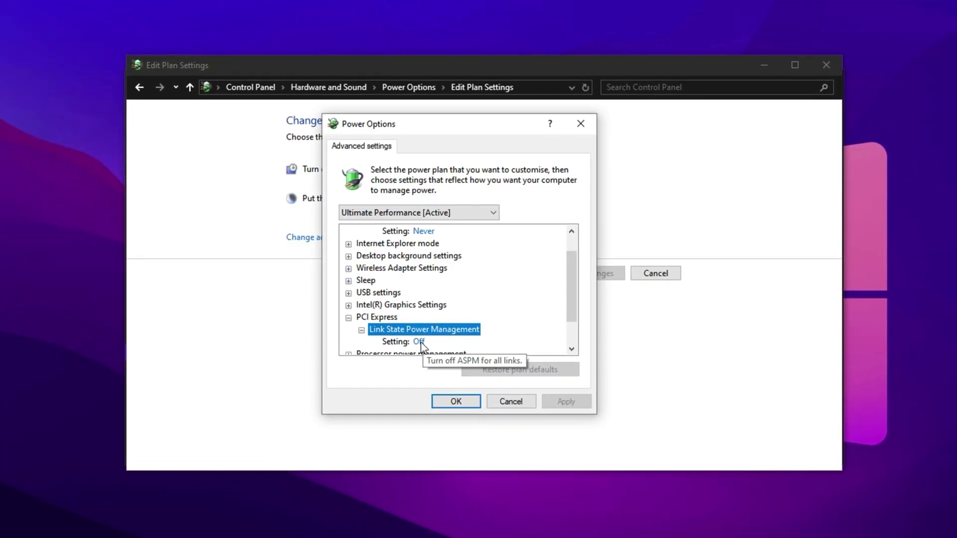
scroll(421, 343, down, 1)
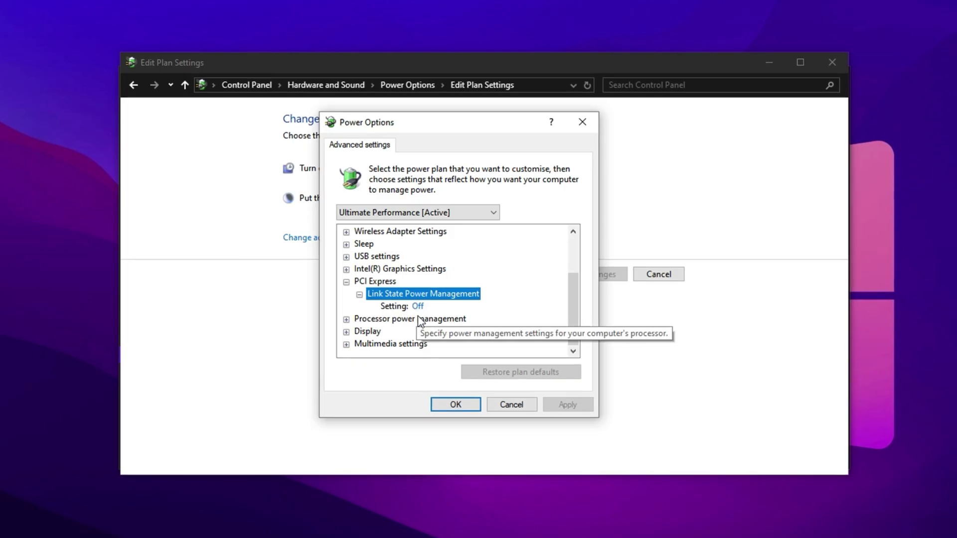
Check both processor core parking minimum settings under Processor power management, accept the advanced settings and leave the plan settings
double_click(394, 322)
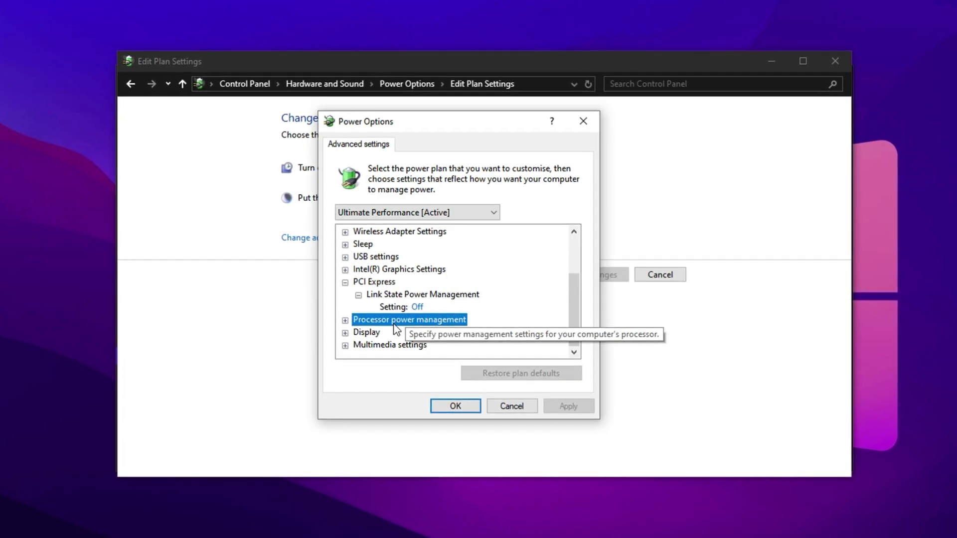
double_click(412, 282)
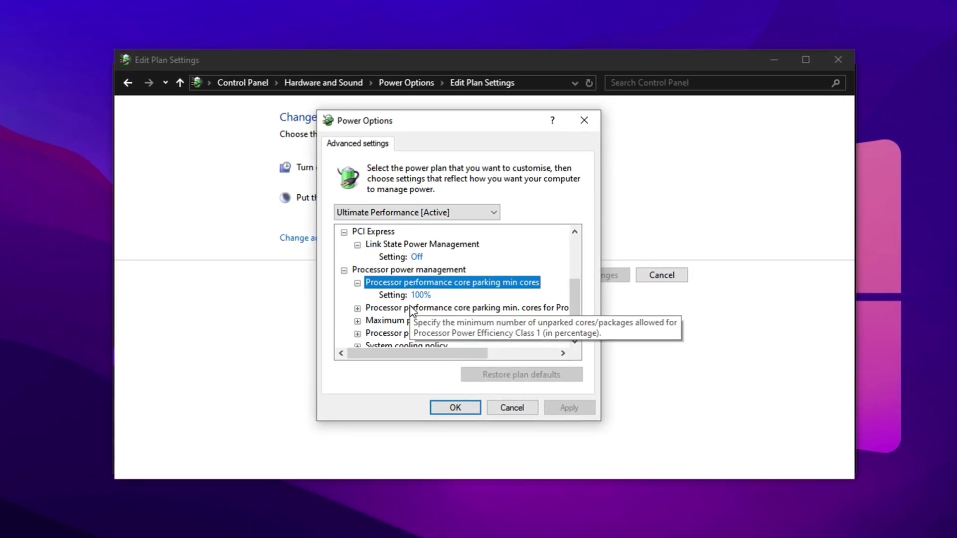
double_click(414, 307)
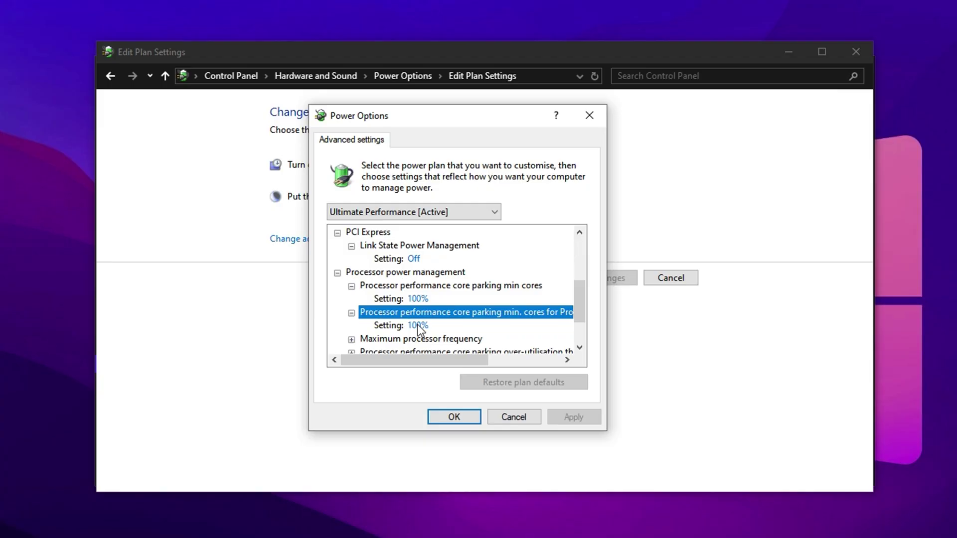
click(453, 420)
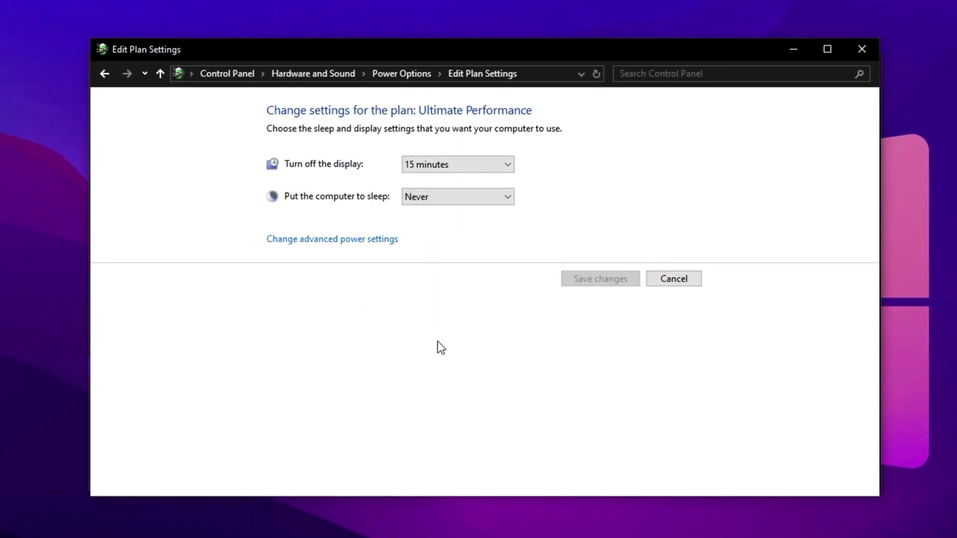
key(alt+Left)
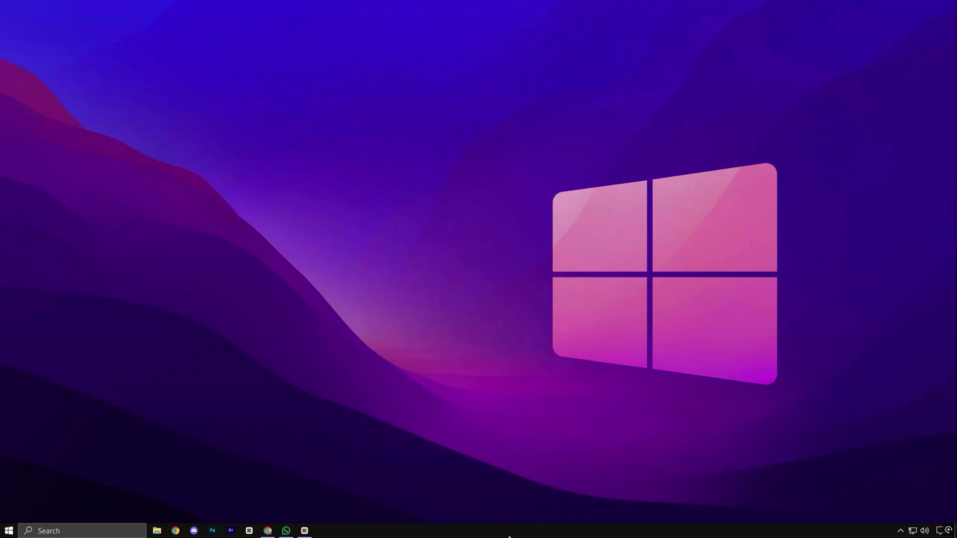
Open Task Manager and go to the Xbox services at the end of its services list
right_click(509, 537)
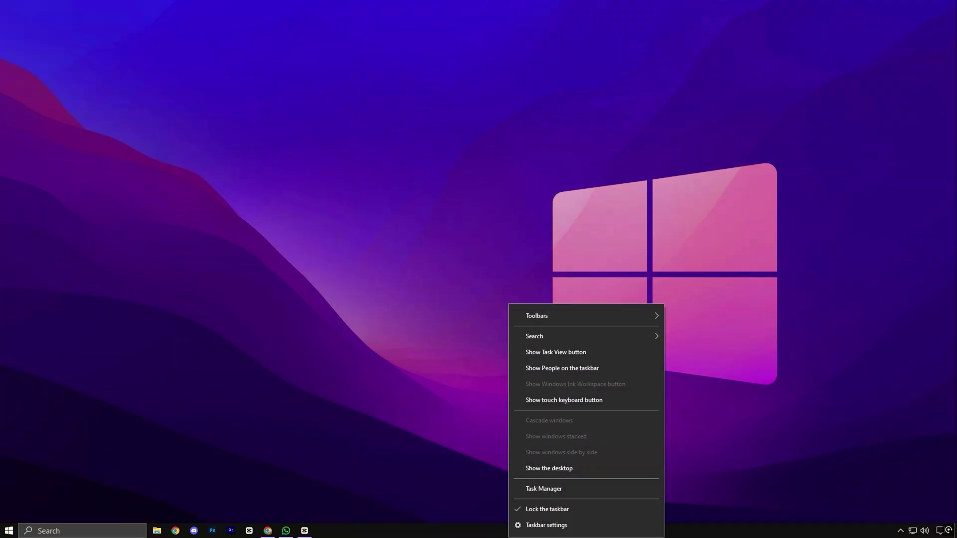
click(534, 492)
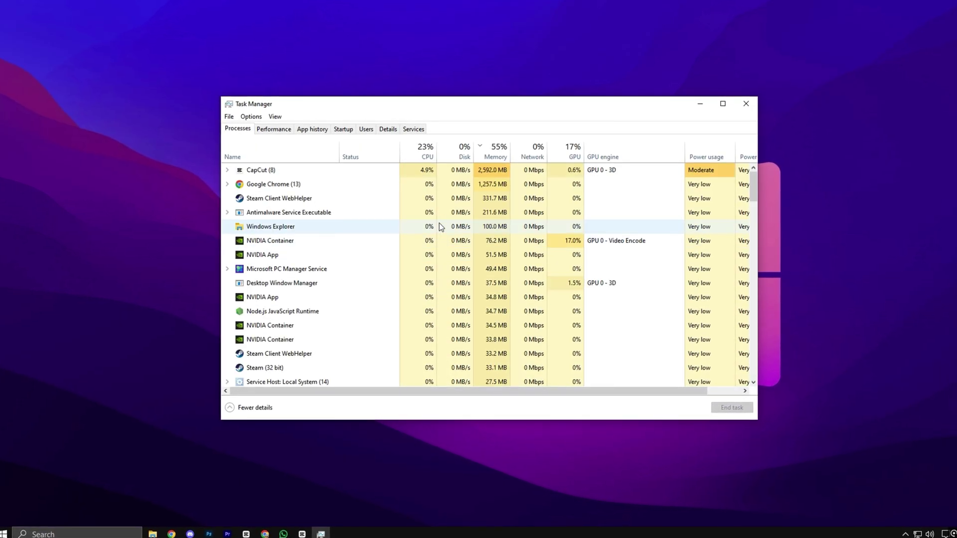
click(413, 130)
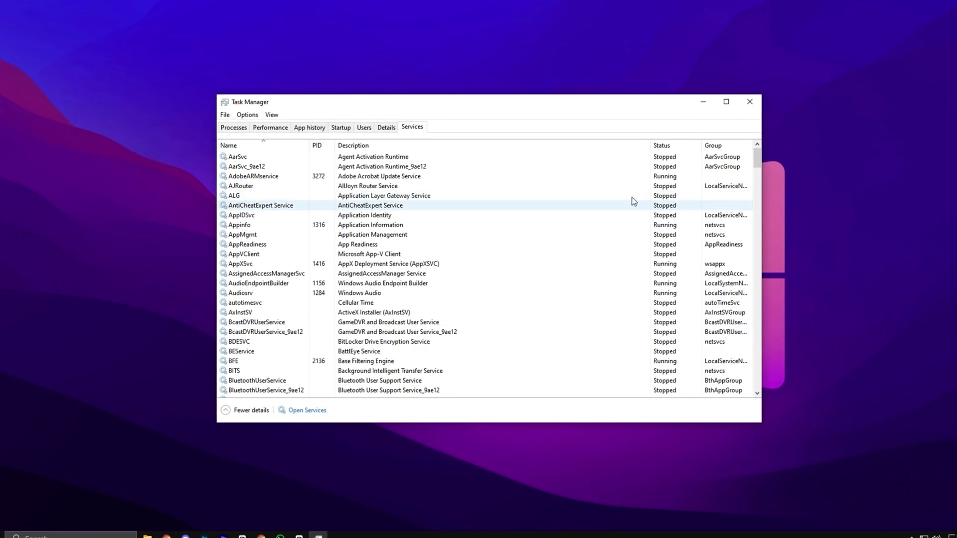
drag(756, 167, 746, 391)
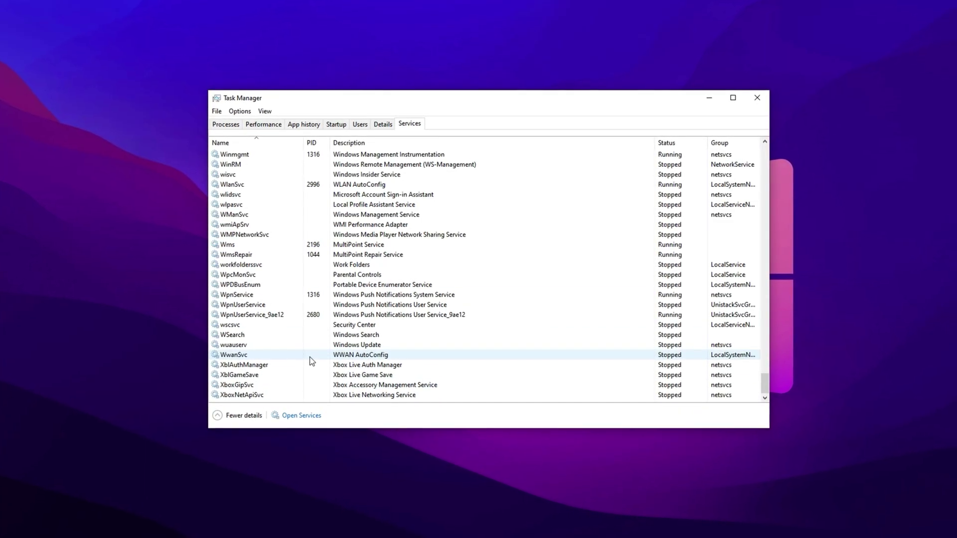
Go through XblAuthManager, XblGameSave, XboxGipSvc and XboxNetApiSvc, and check the stop option for XboxNetApiSvc
click(230, 370)
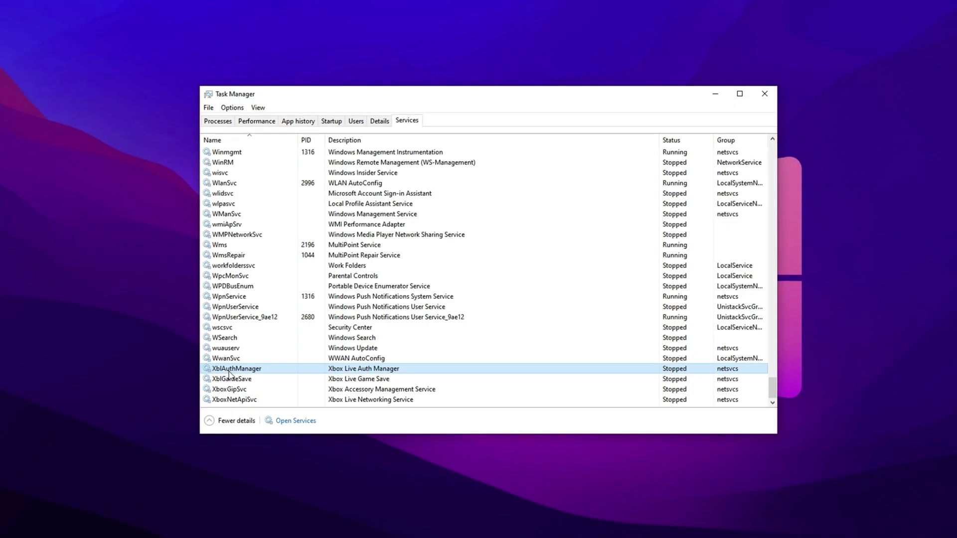
click(238, 380)
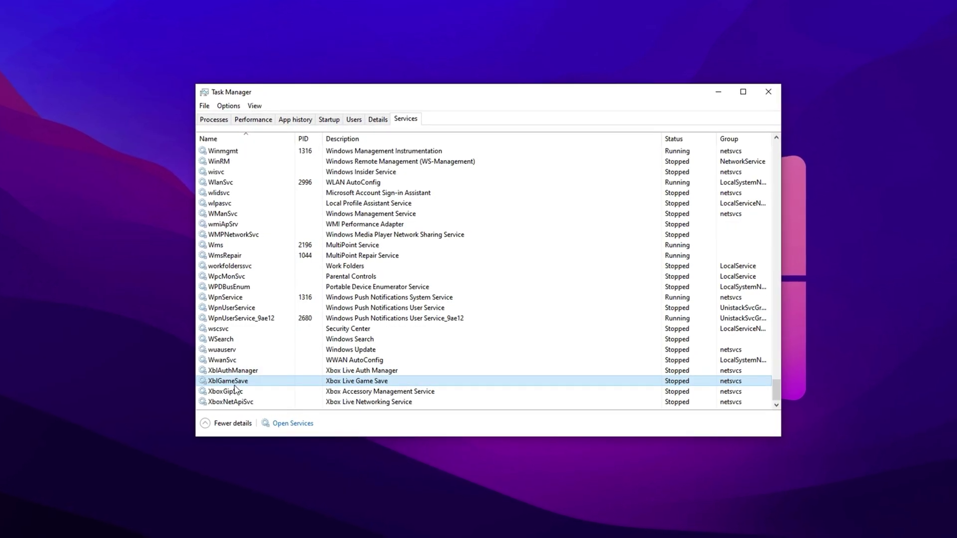
click(230, 393)
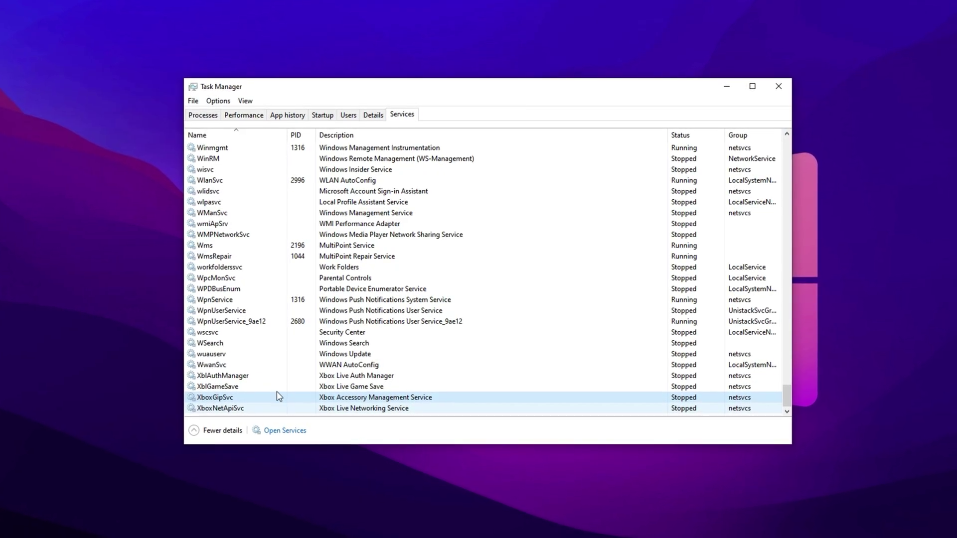
click(229, 408)
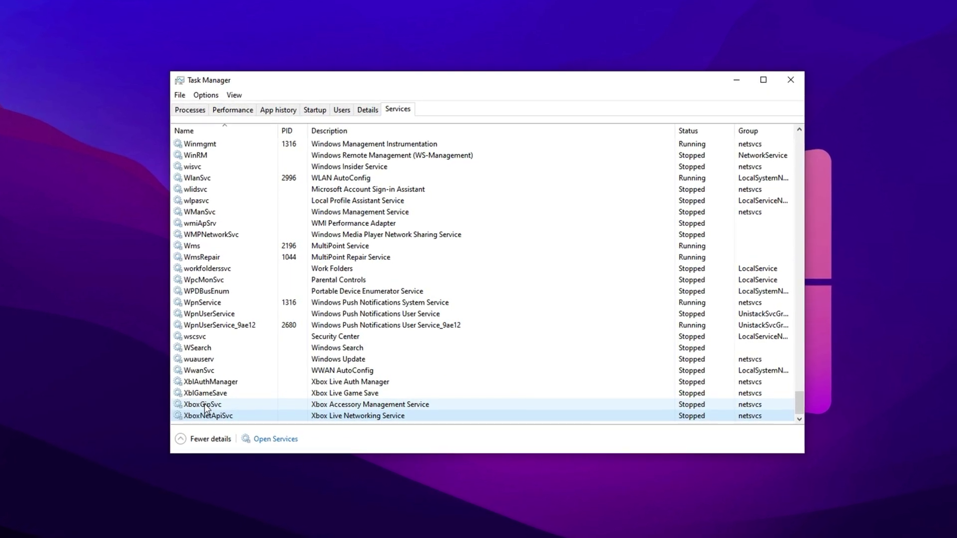
right_click(197, 419)
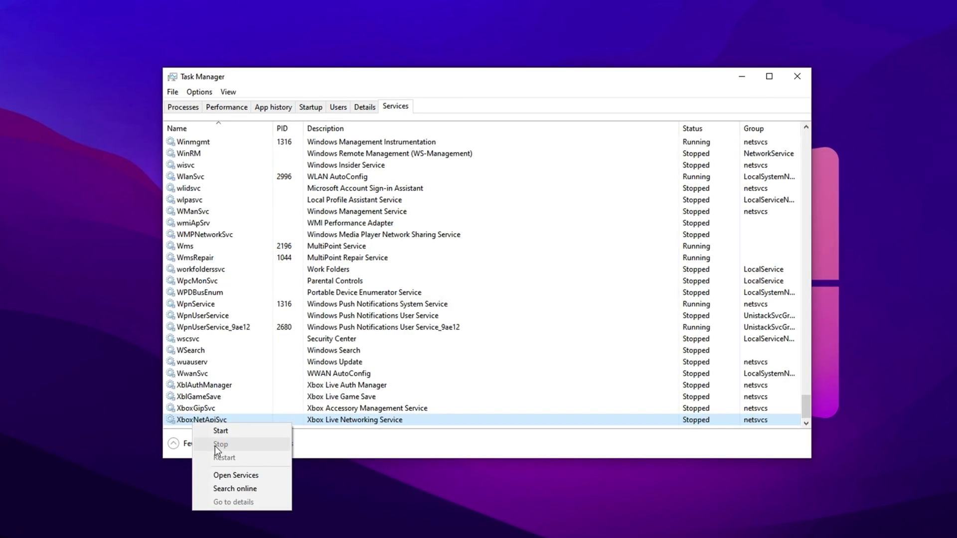
click(183, 411)
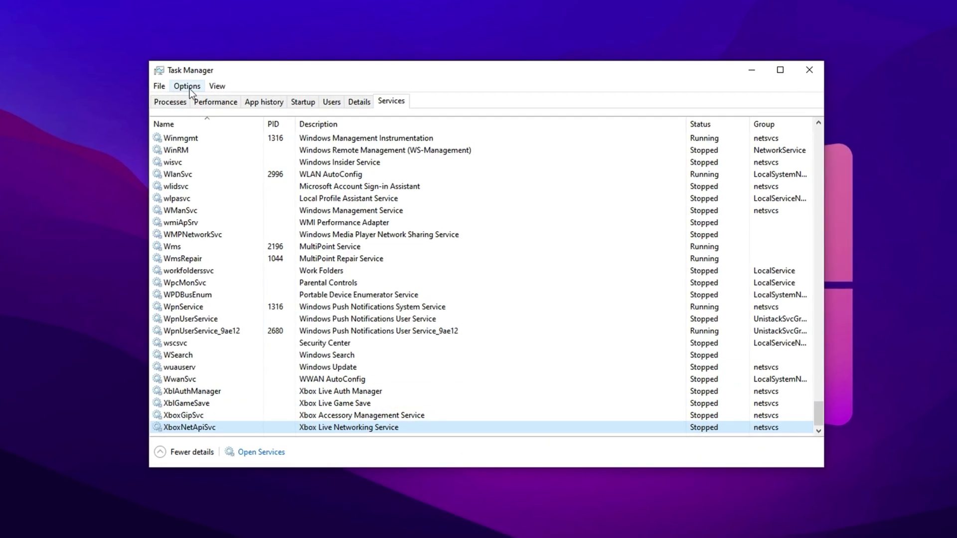
Review the running processes and the CPU performance figures in Task Manager
click(167, 103)
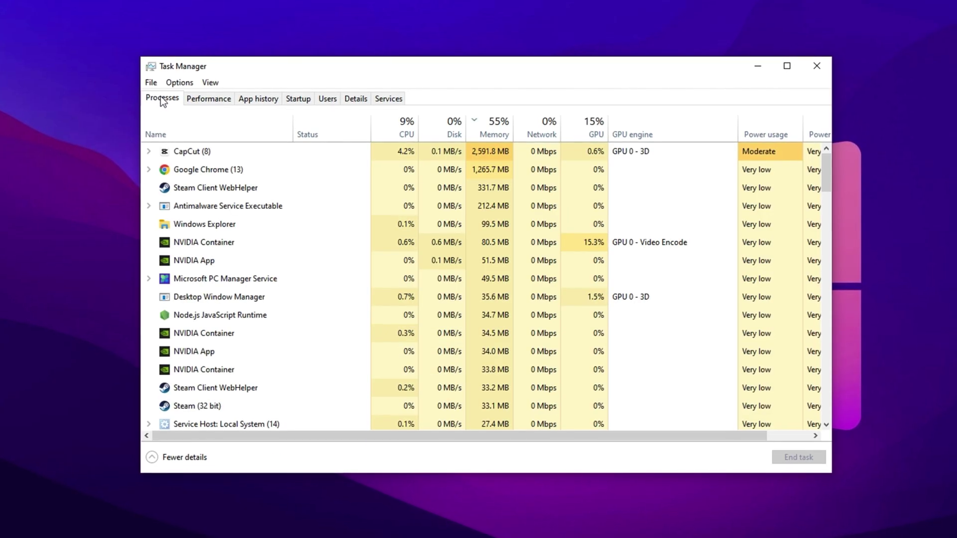
click(208, 100)
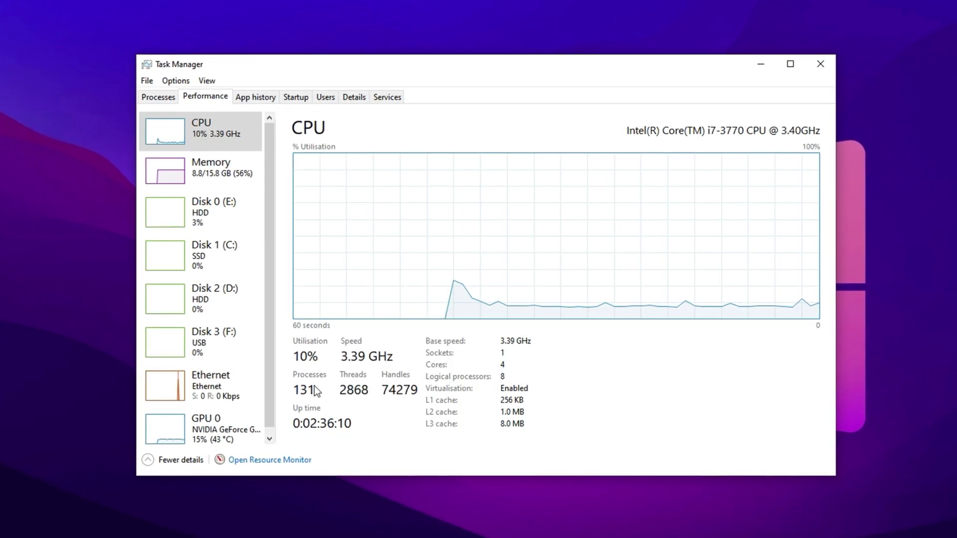